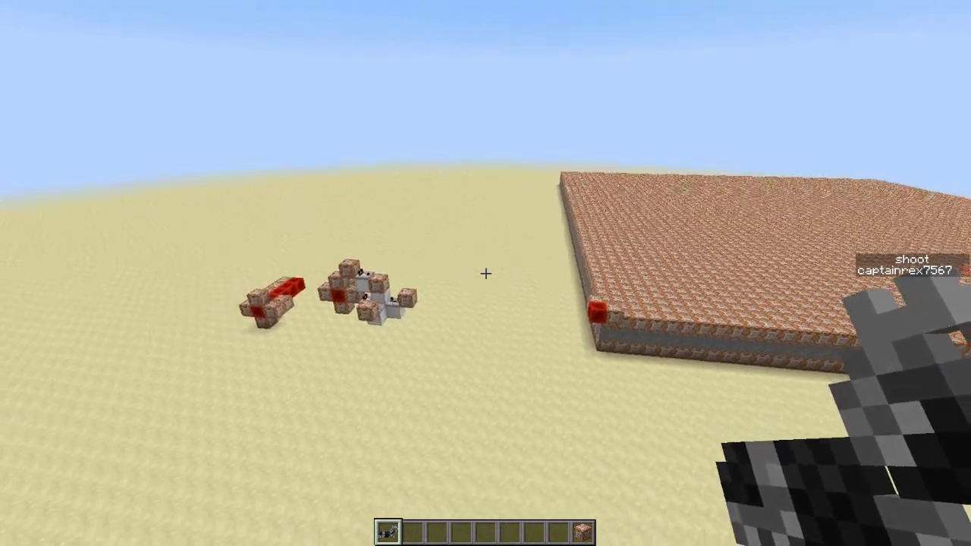
Fire the railgun over the open sand beside the large command block grid
key("shift")
key("s")
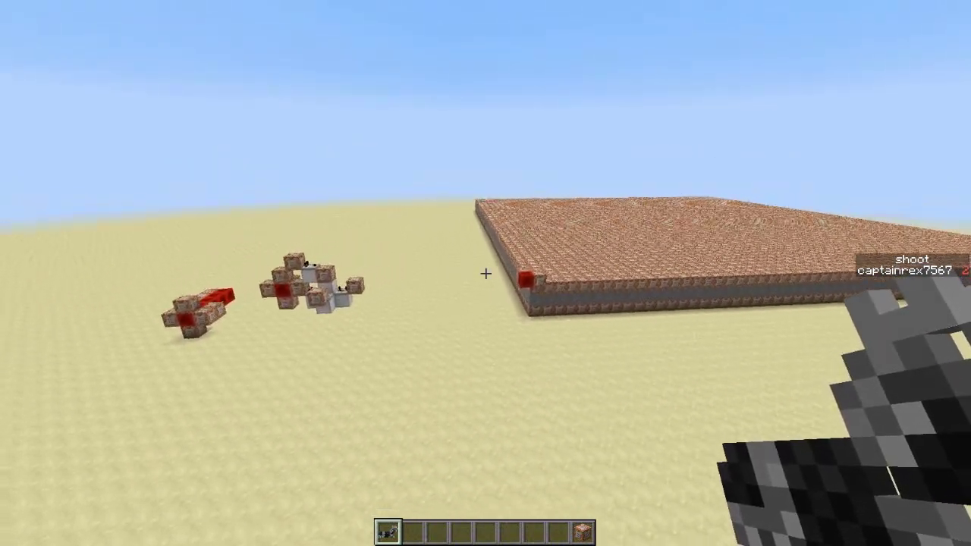
key("space")
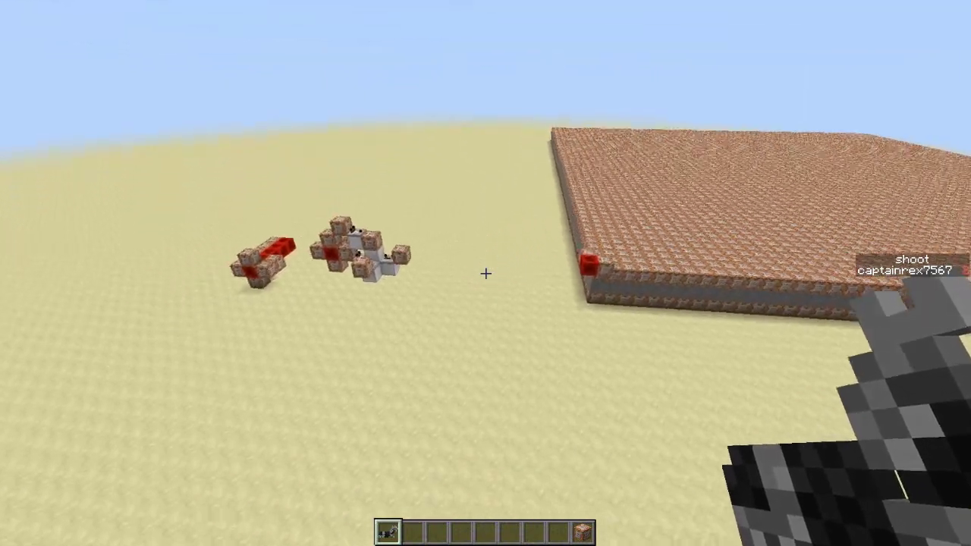
left_click(485, 273)
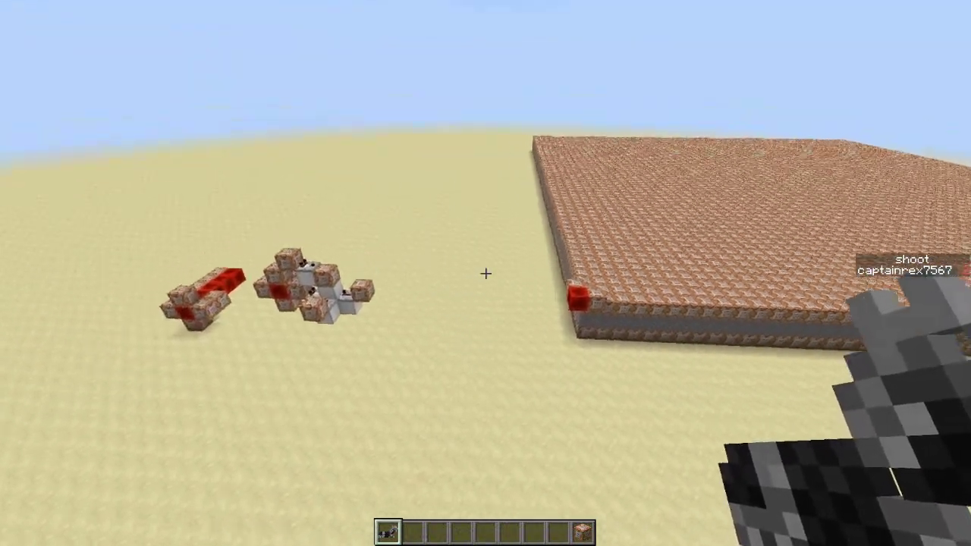
left_click(486, 273)
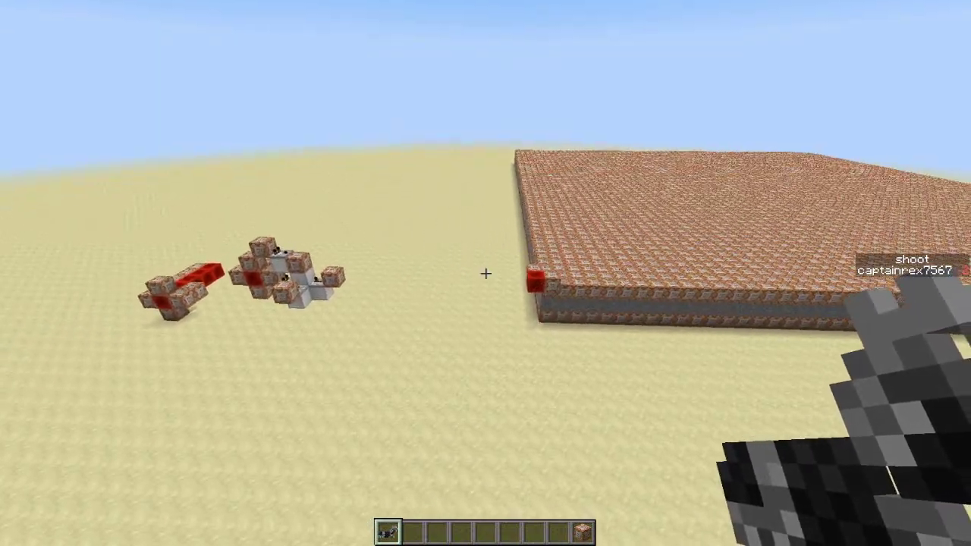
key("w")
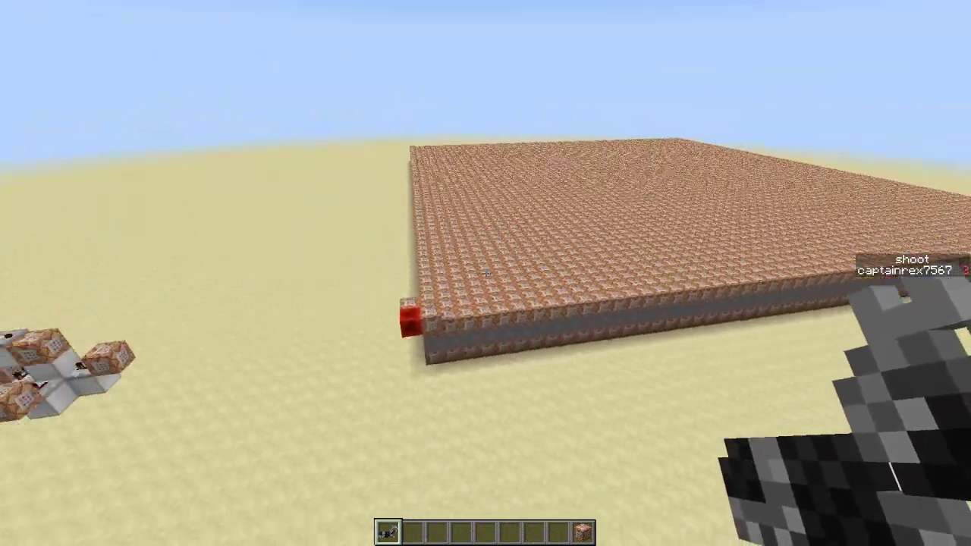
key("a")
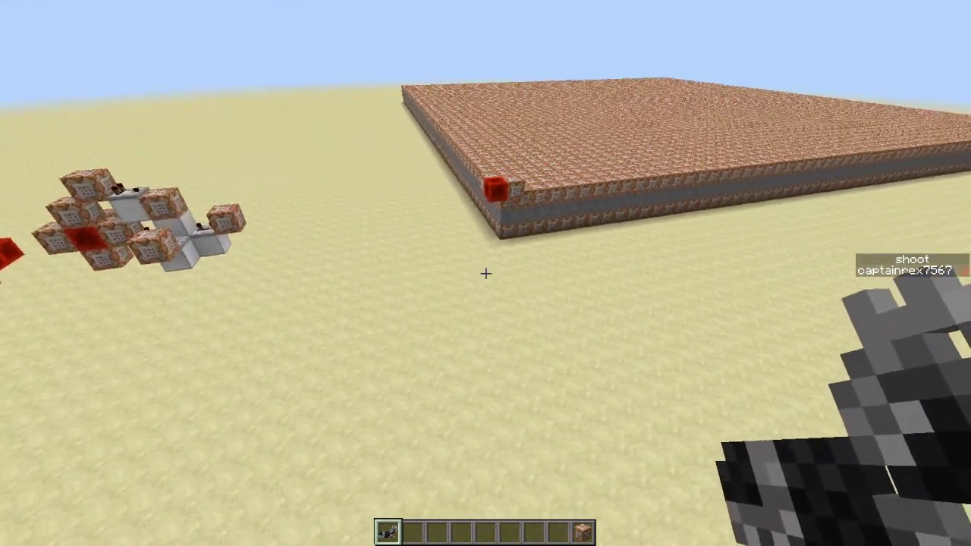
right_click(485, 273)
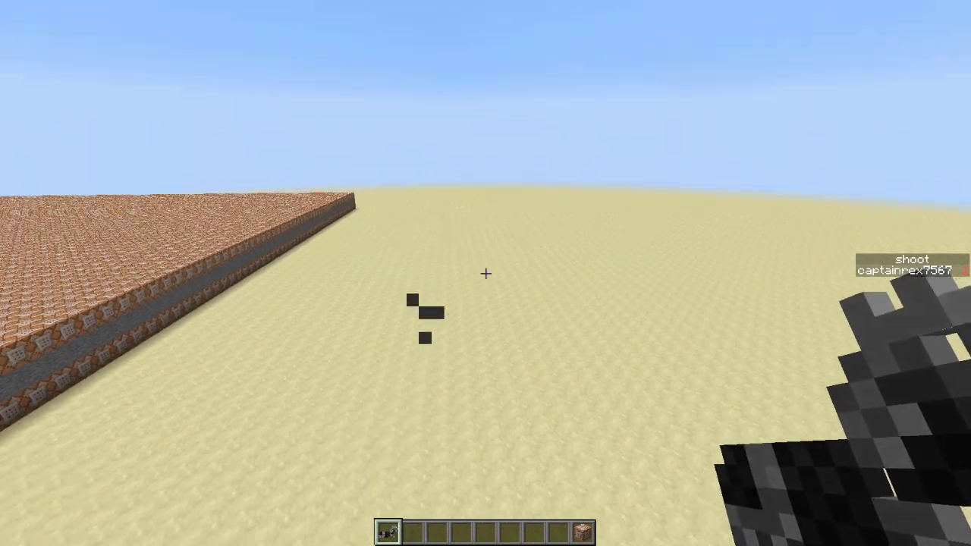
right_click(485, 273)
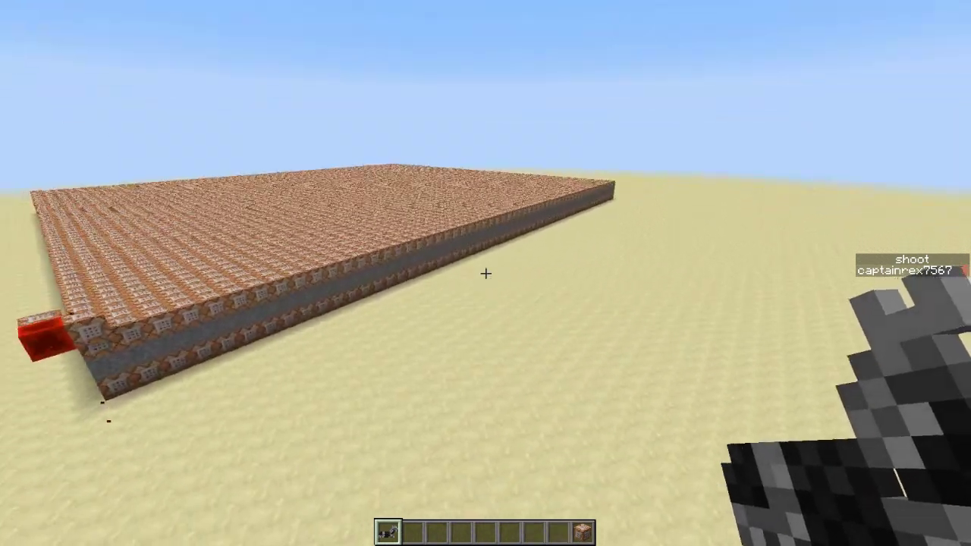
Put a creeper spawn egg from the Miscellaneous items into the fourth hotbar slot
key("e")
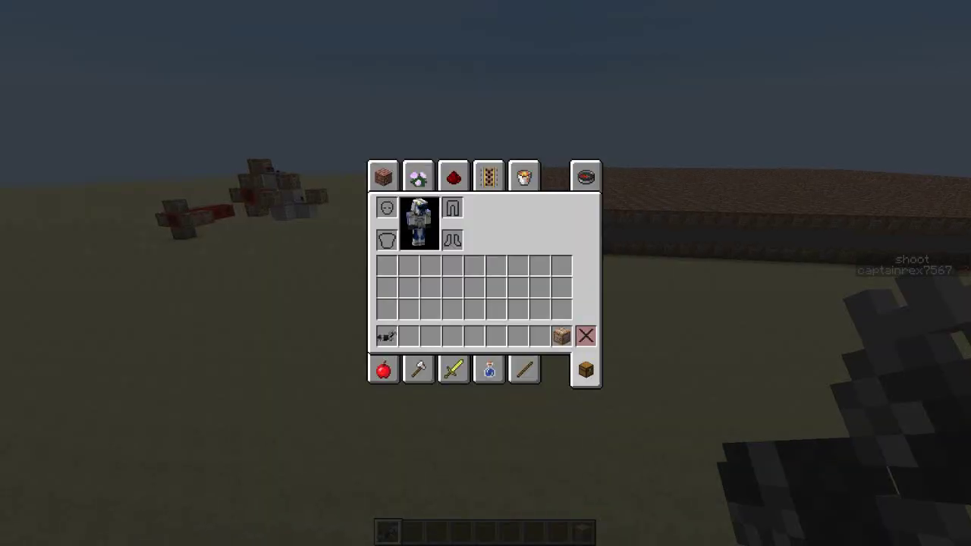
left_click(523, 175)
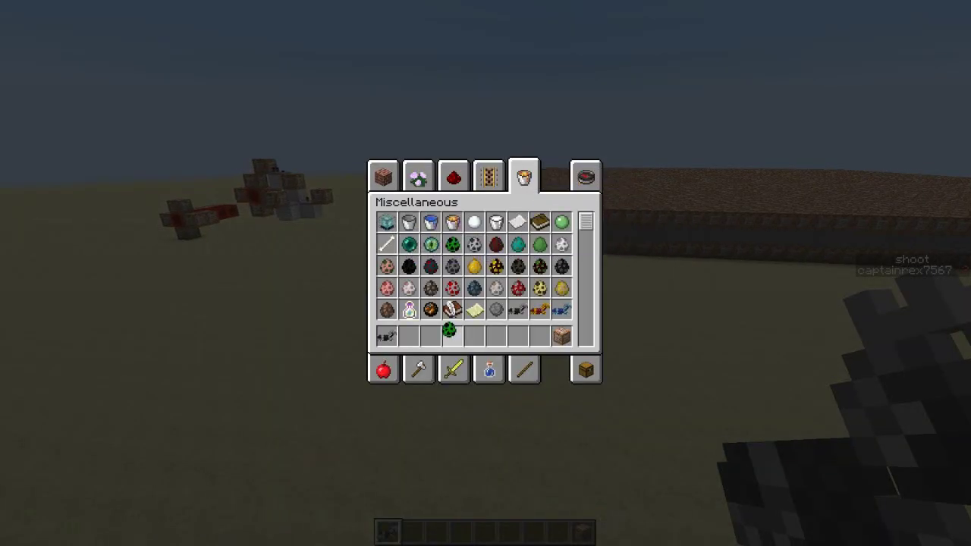
left_click(449, 334)
key("e")
Spawn three creepers on the sand in front of the command block grid
key("4")
right_click(485, 273)
right_click(485, 273)
right_click(485, 273)
Equip the railgun and shoot repeatedly at the three creepers from several angles
key("1")
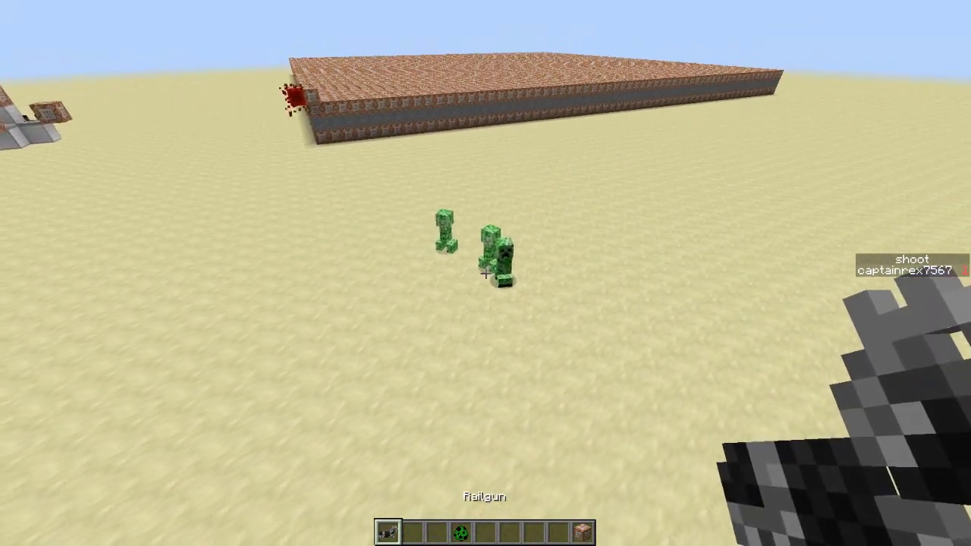
right_click(486, 273)
right_click(485, 273)
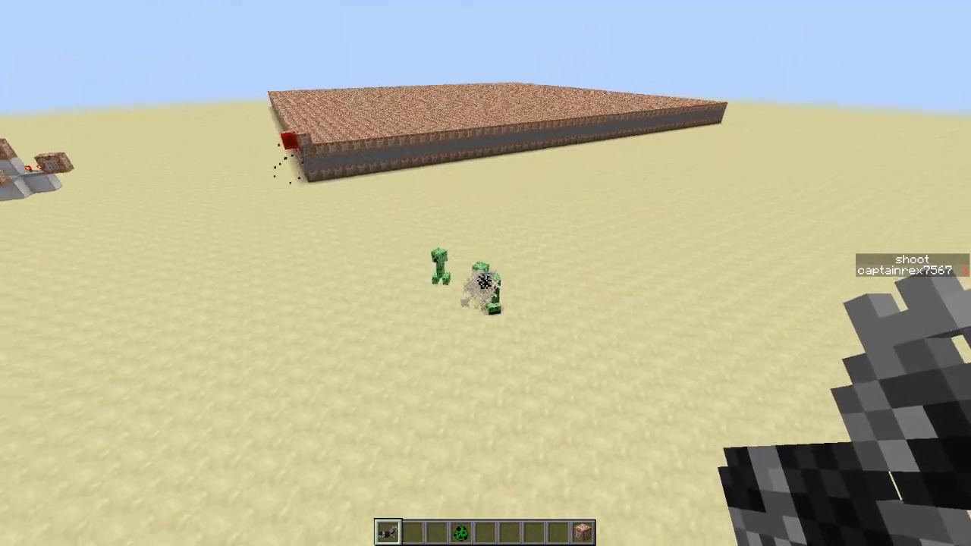
right_click(486, 273)
right_click(486, 273)
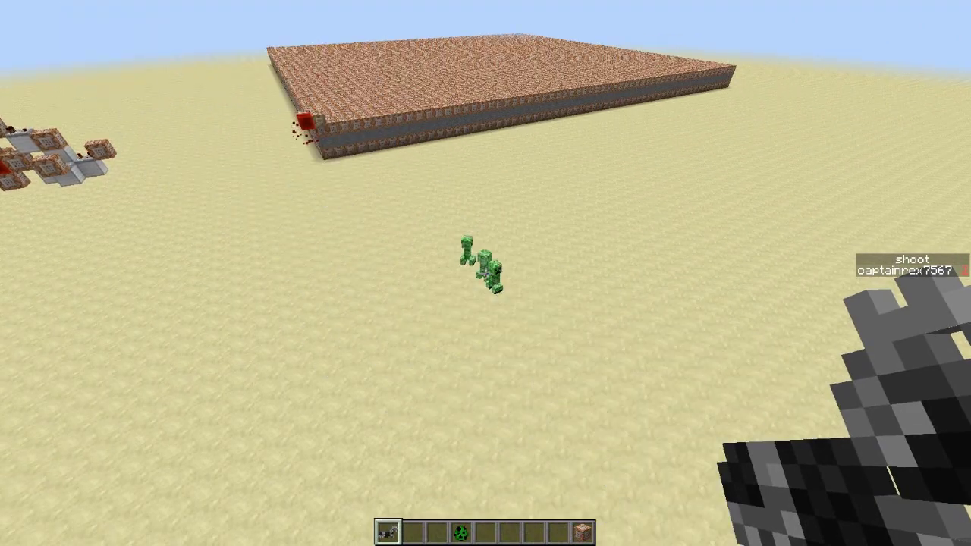
right_click(485, 273)
right_click(486, 273)
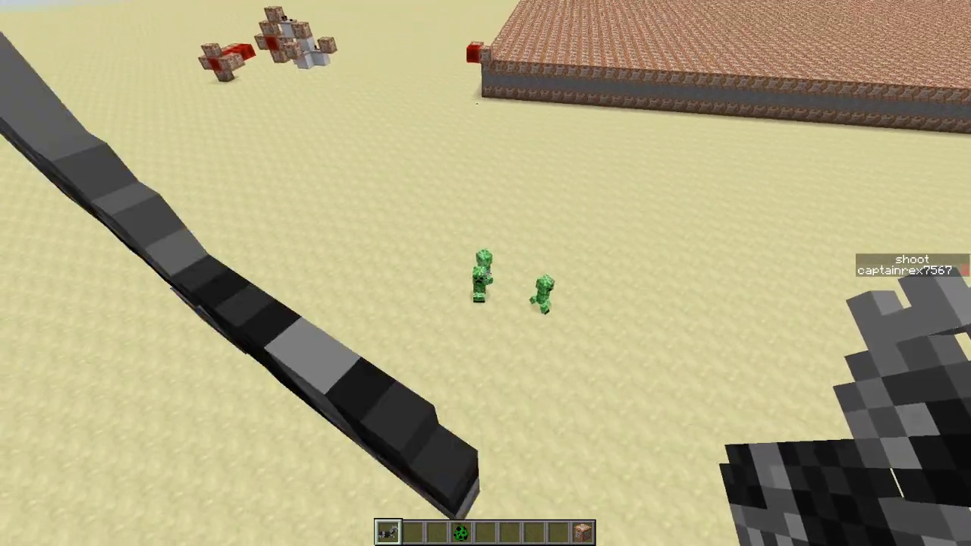
scroll(486, 273, "down", 1)
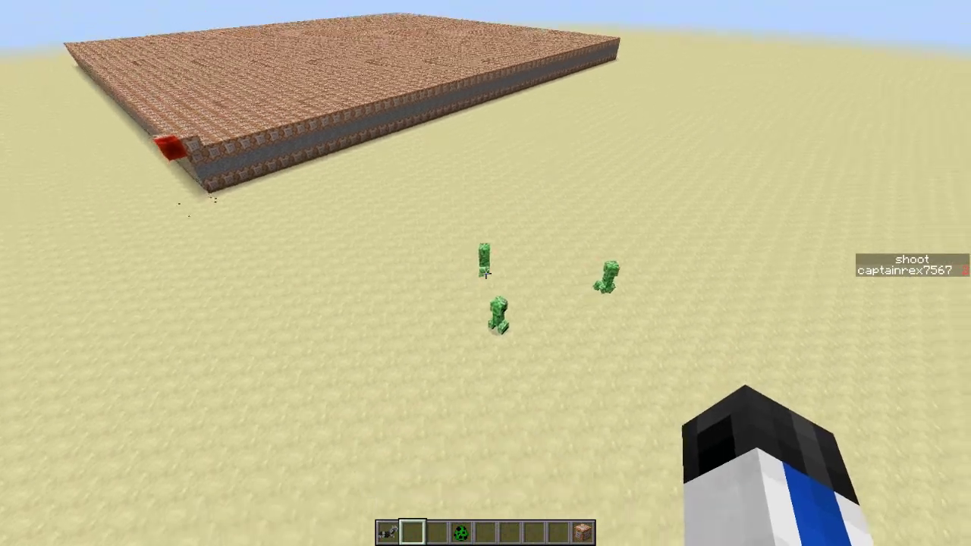
key("1")
right_click(485, 273)
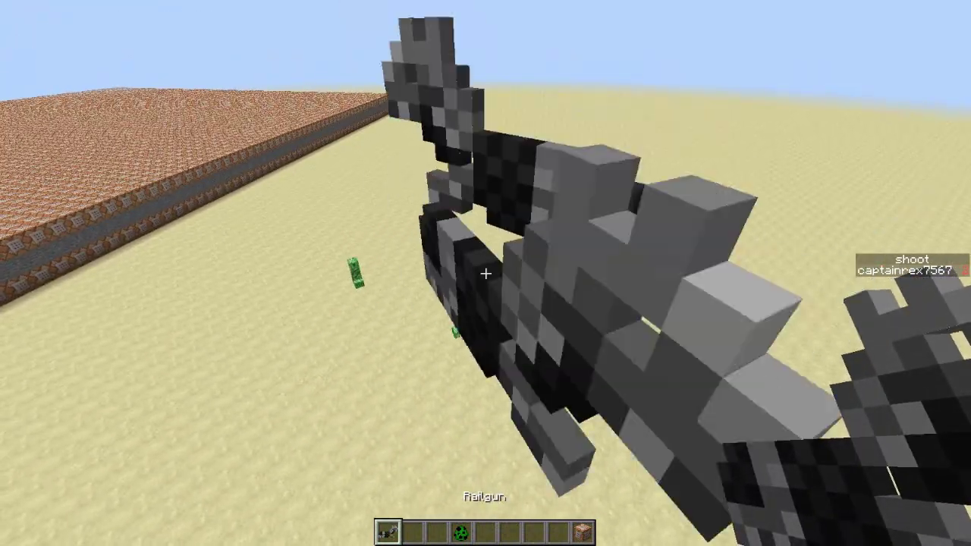
right_click(485, 273)
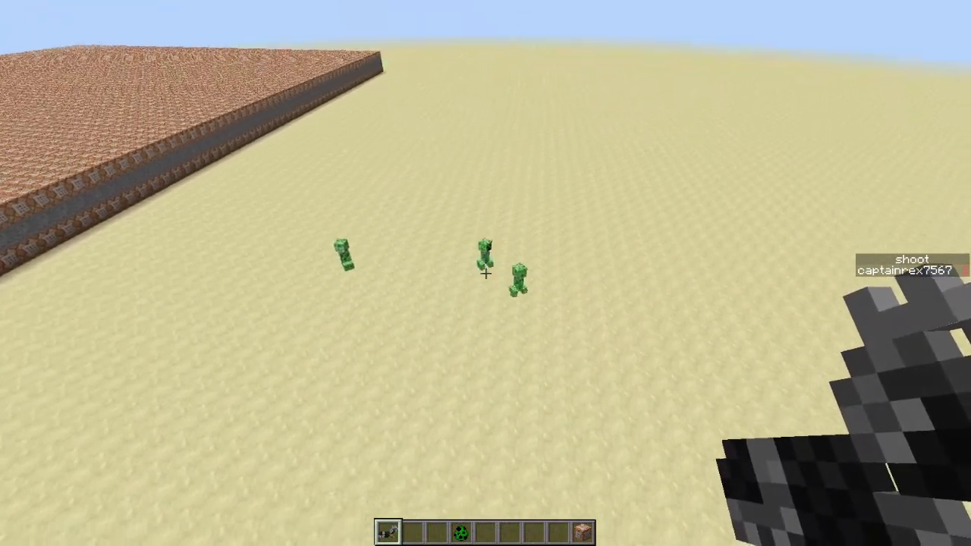
right_click(485, 273)
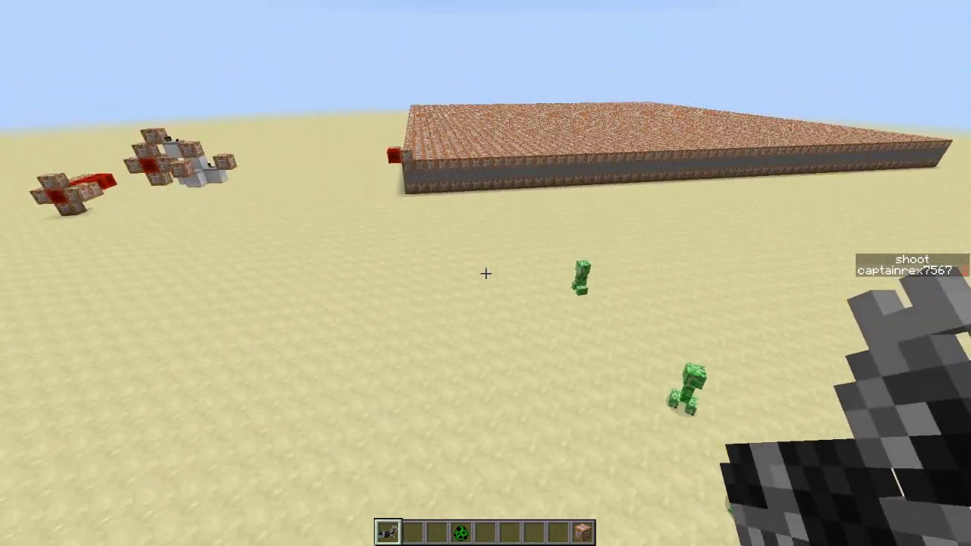
Put the railgun away and remove the creeper spawn egg from the hotbar
key("2")
key("3")
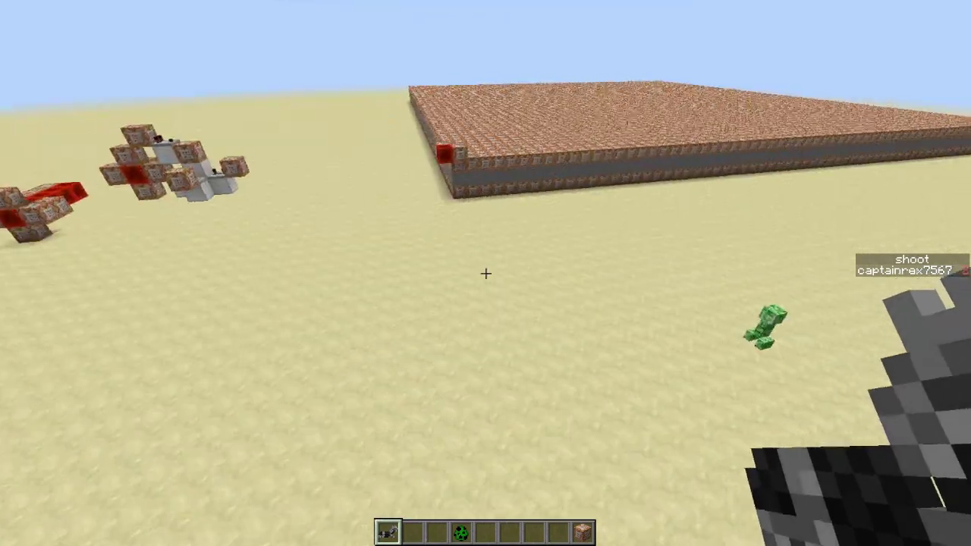
key("2")
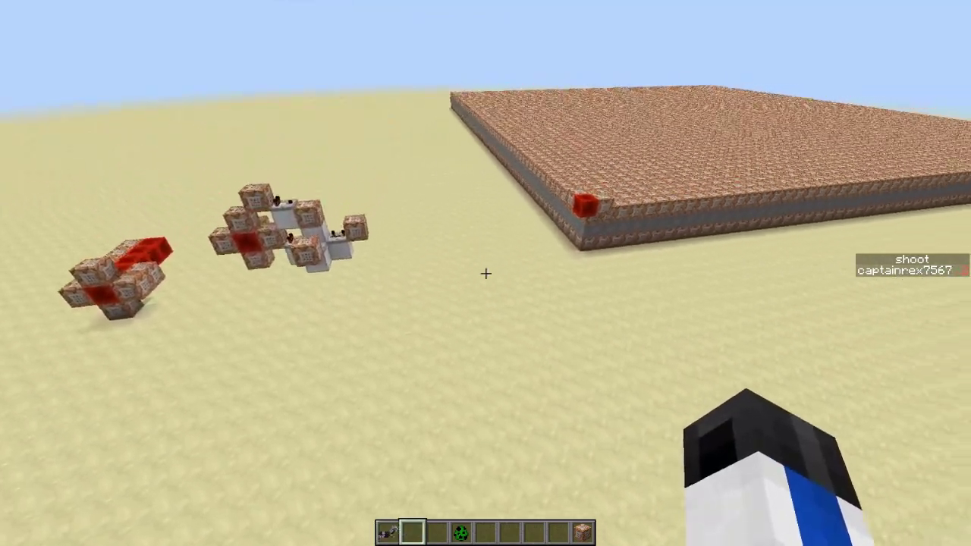
key("e")
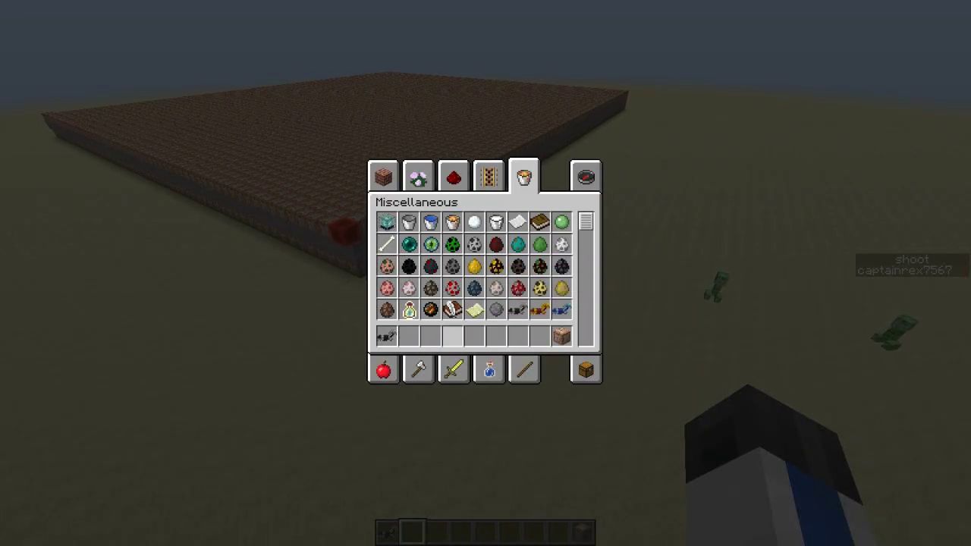
left_click(457, 332)
key("e")
Examine the layout of the large command block grid from above and along its front edge
key("space")
key("w")
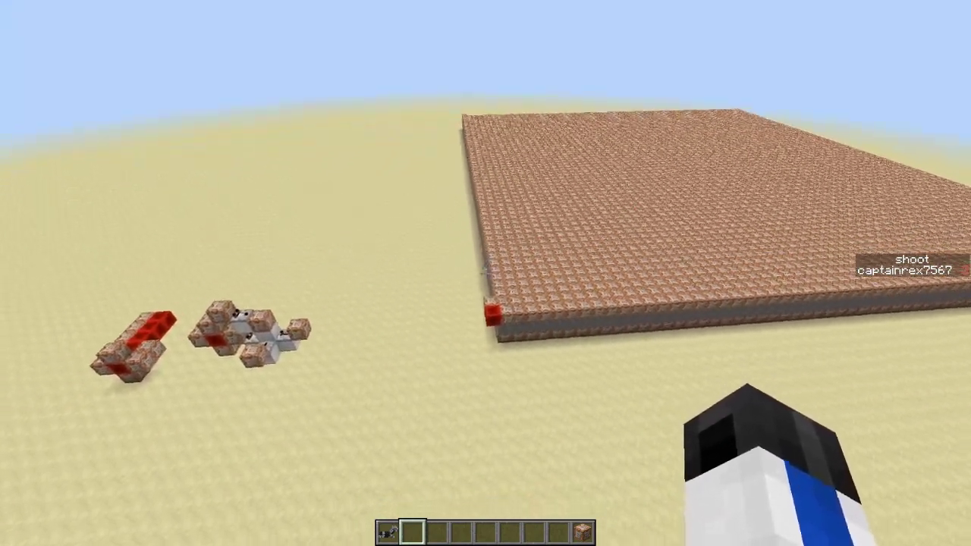
key("w")
key("1")
key("shift")
key("2")
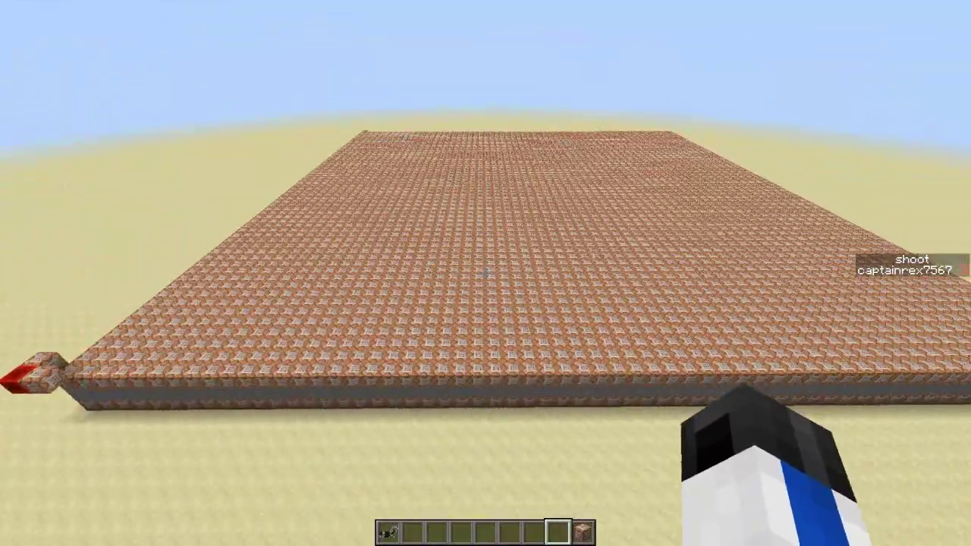
key("s")
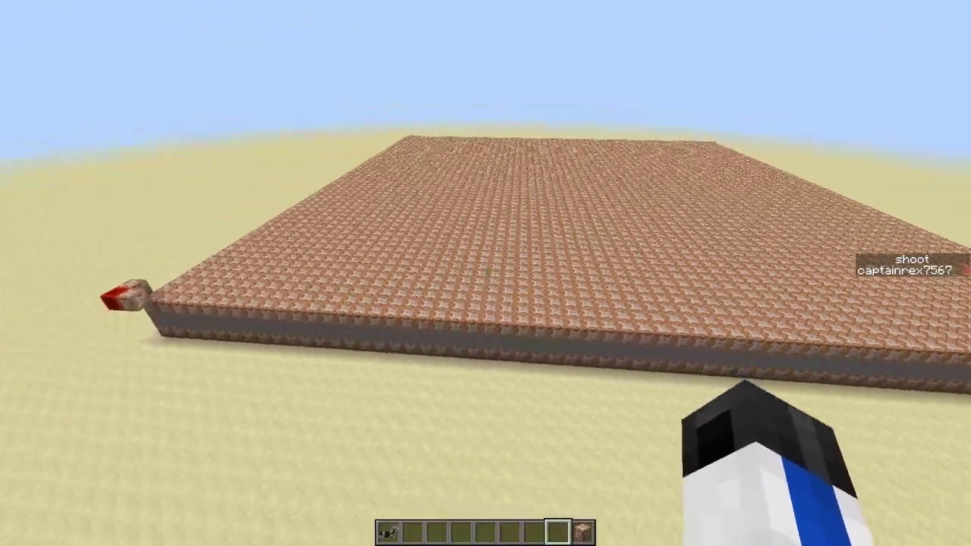
key("w")
key("shift")
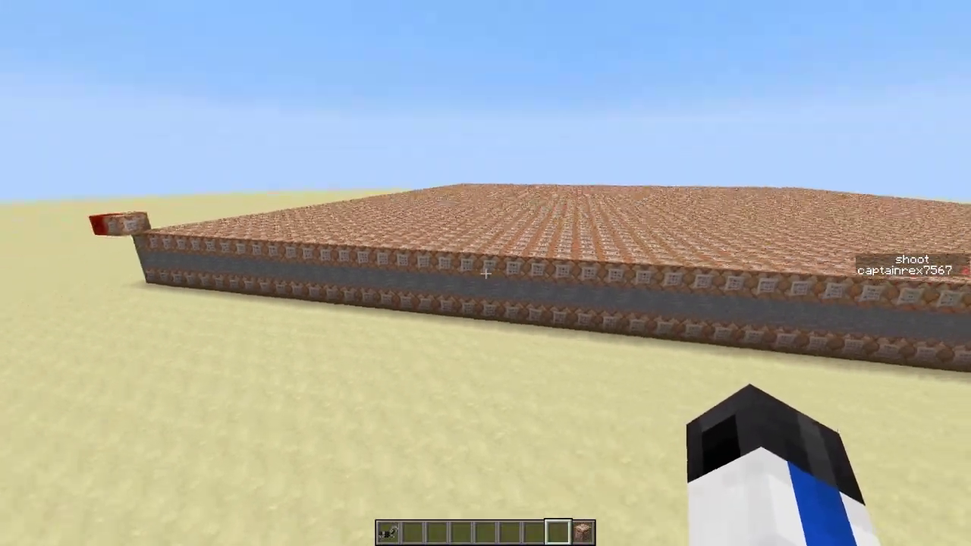
key("w")
scroll(485, 273, "down", 1)
scroll(486, 273, "up", 1)
key("s")
scroll(485, 273, "down", 1)
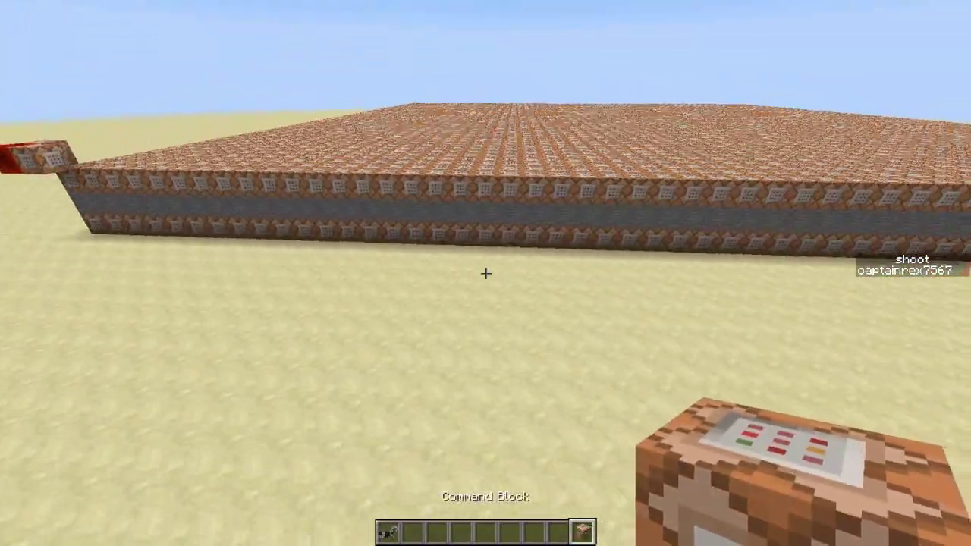
key("space")
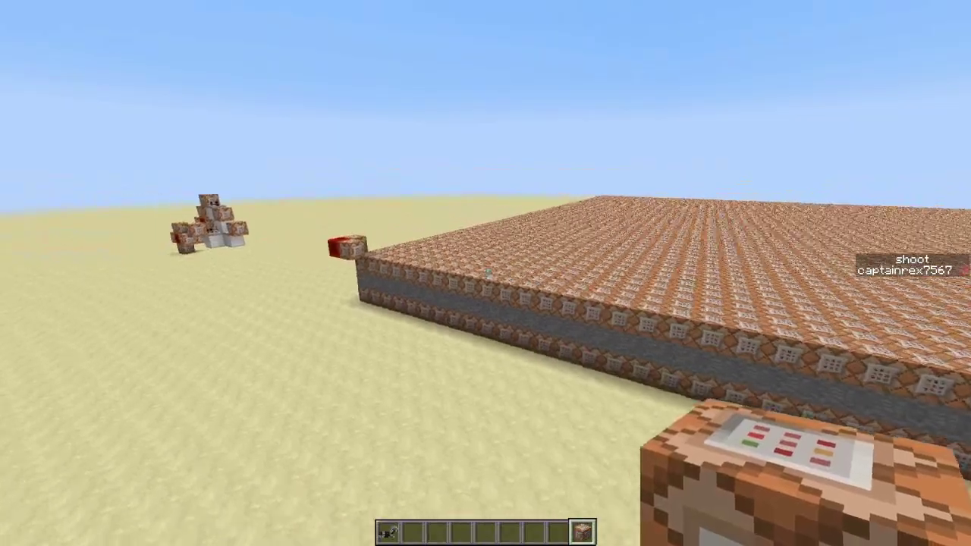
key("w")
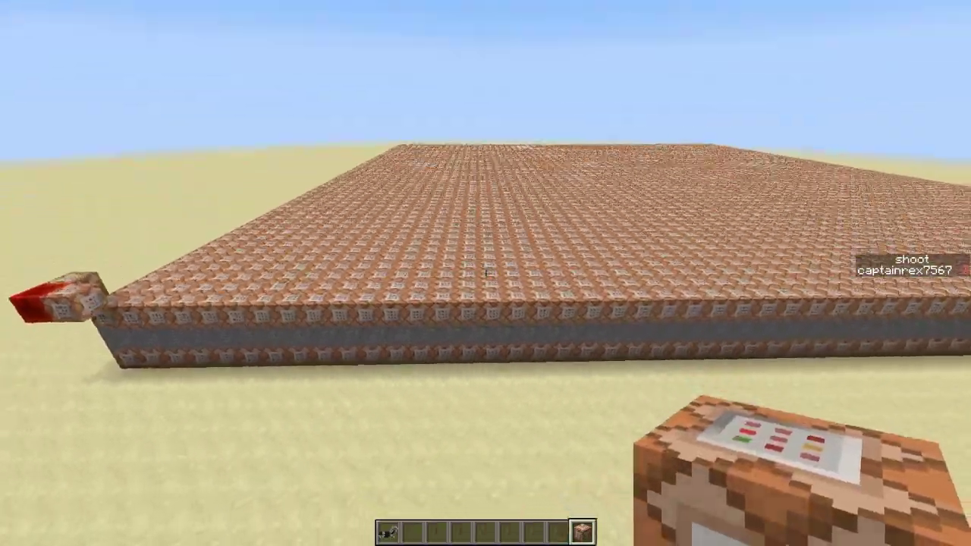
Inspect the console command stored in an upper-layer command block on the grid's front edge
key("w")
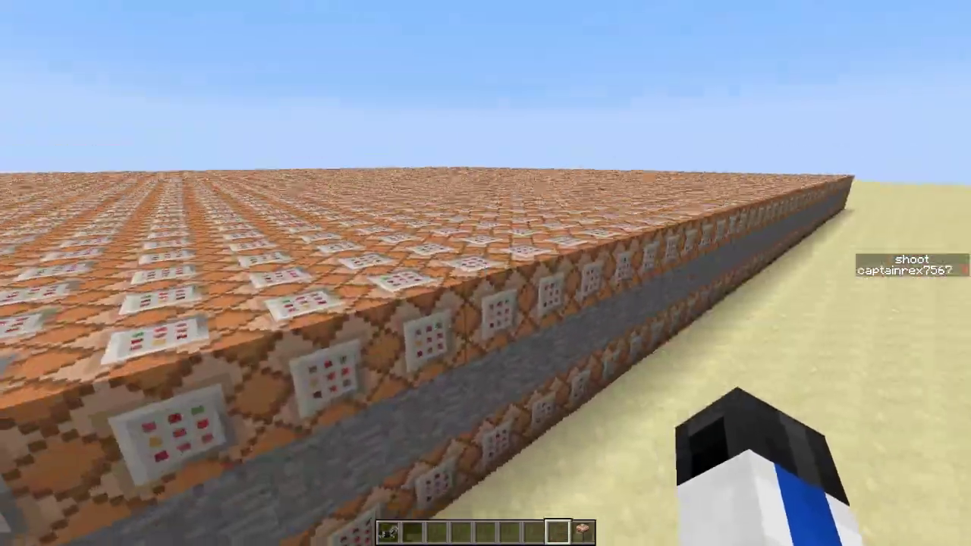
key("w")
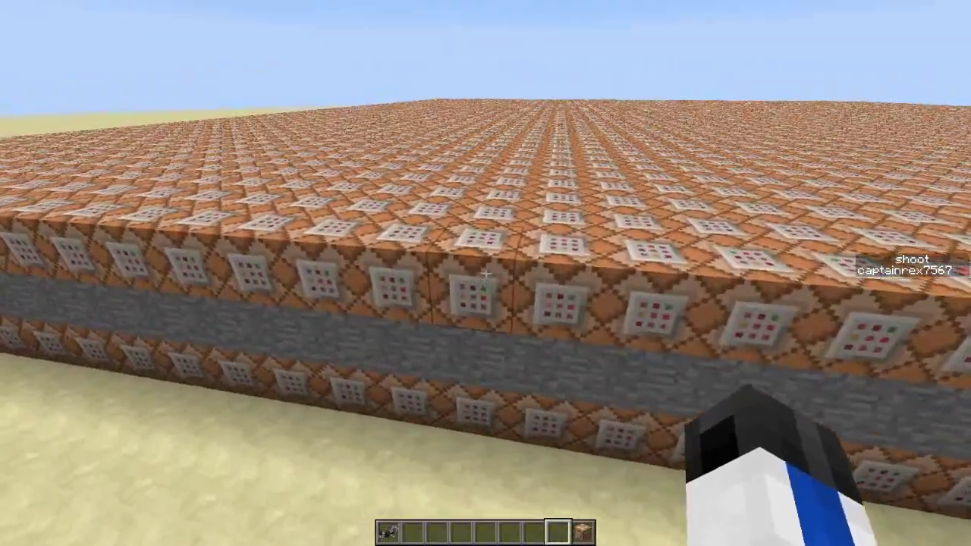
right_click(485, 273)
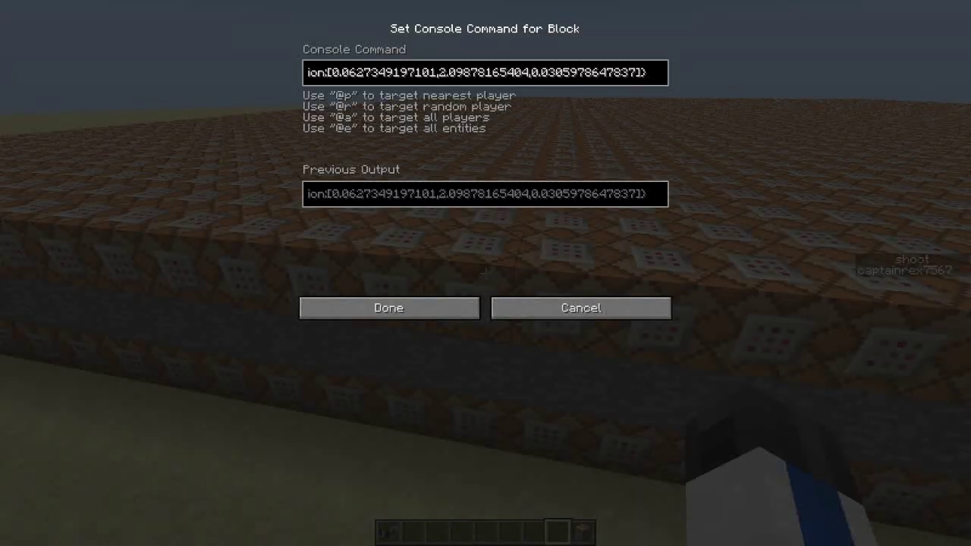
left_click(389, 308)
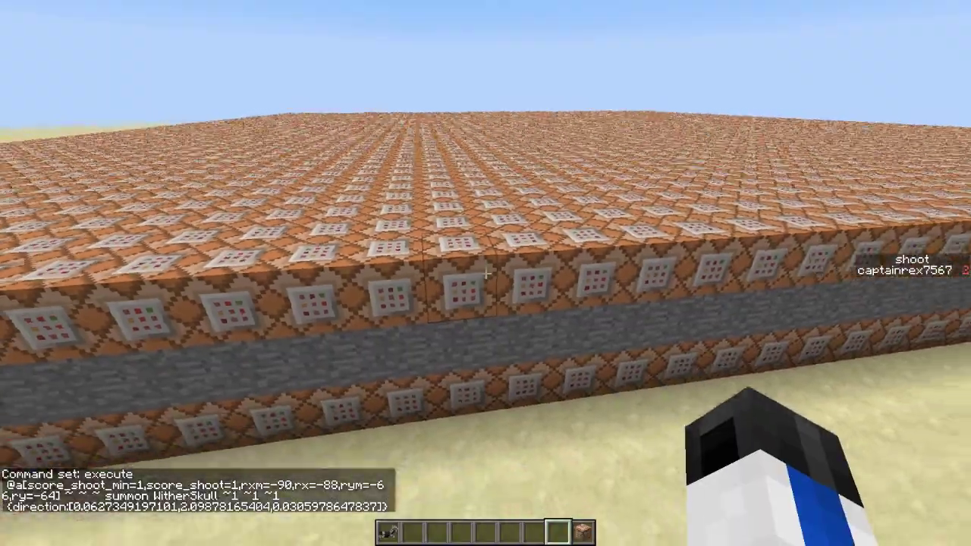
Place a single command block on the sand in front of the grid
key("s")
scroll(485, 273, "down", 1)
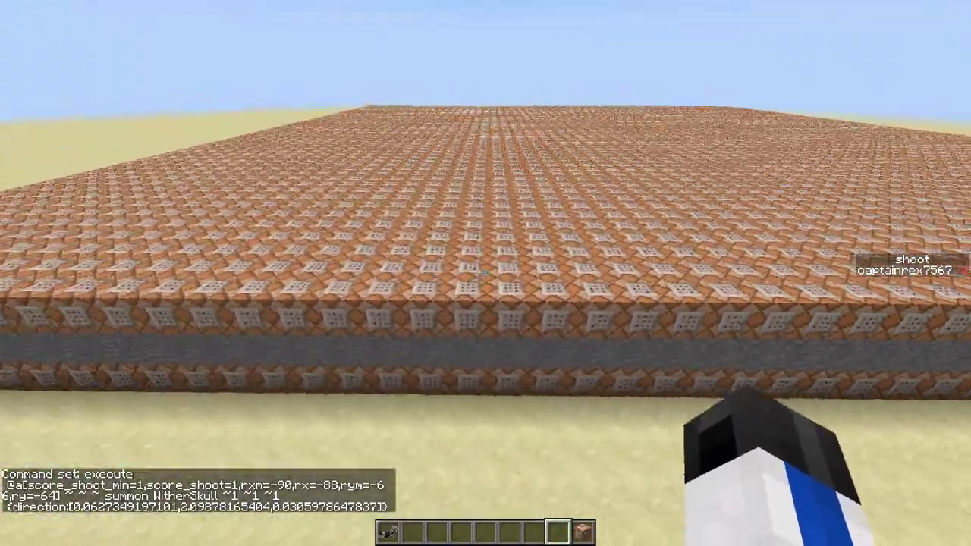
scroll(485, 273, "down", 1)
scroll(485, 273, "up", 2)
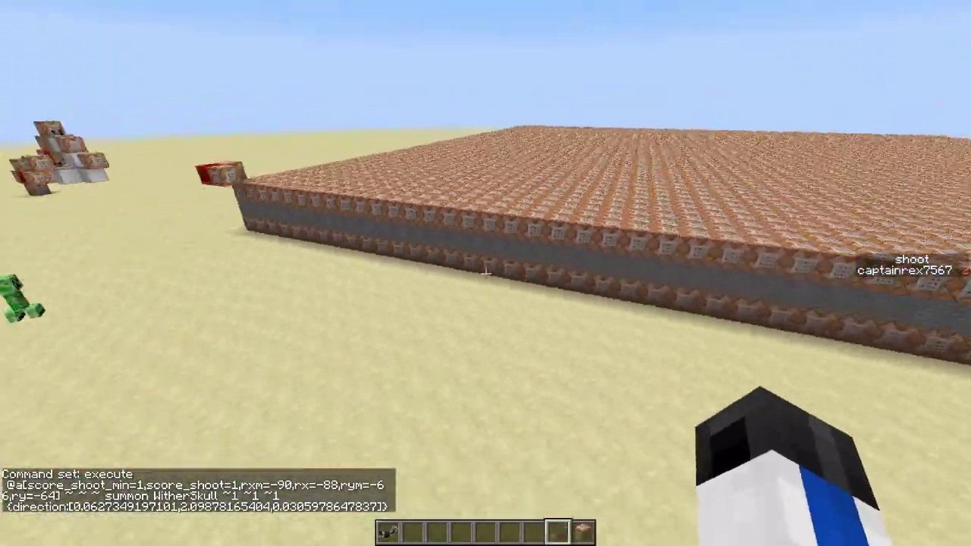
scroll(486, 273, "down", 1)
left_click(485, 273)
right_click(485, 273)
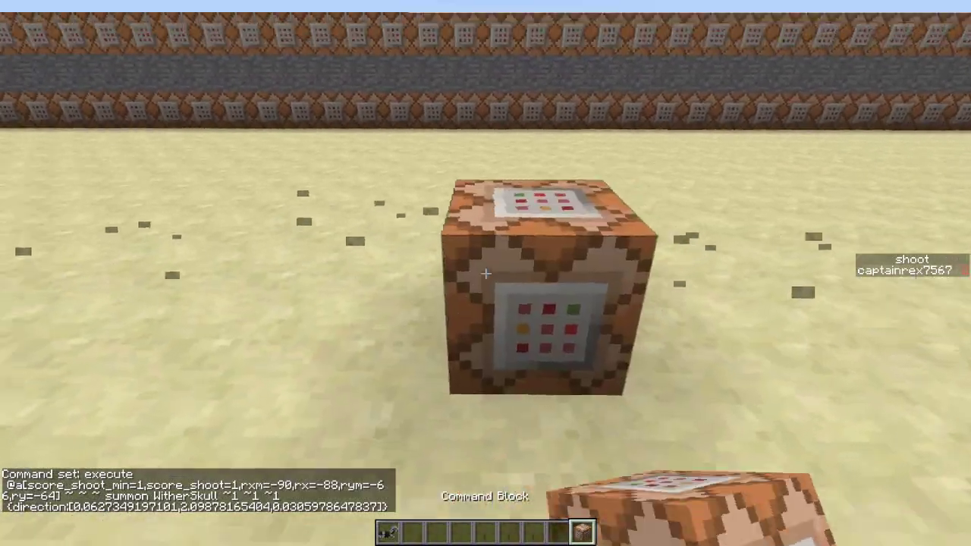
Open the single command block's console command and start it with "execute @a[$dir] ~ ~ ~"
key("s")
scroll(485, 273, "up", 1)
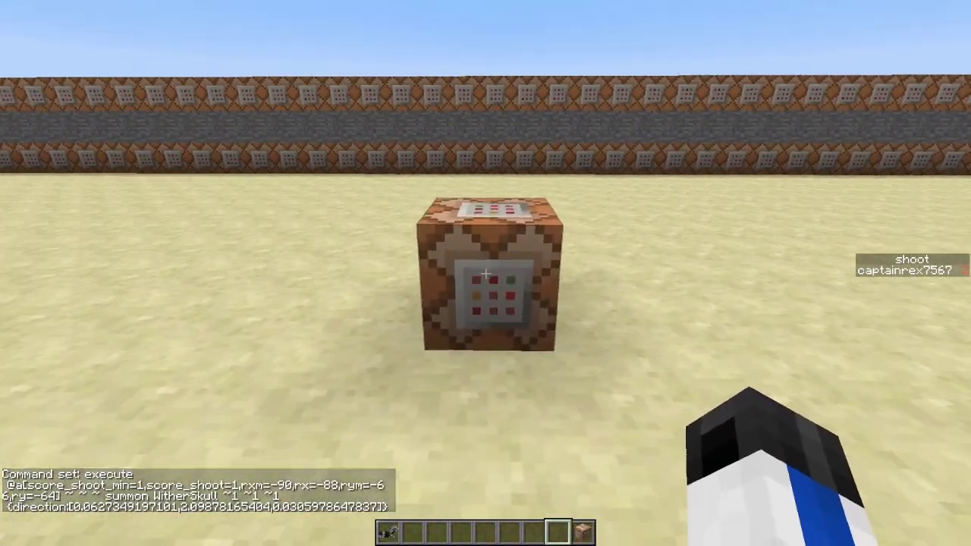
right_click(486, 273)
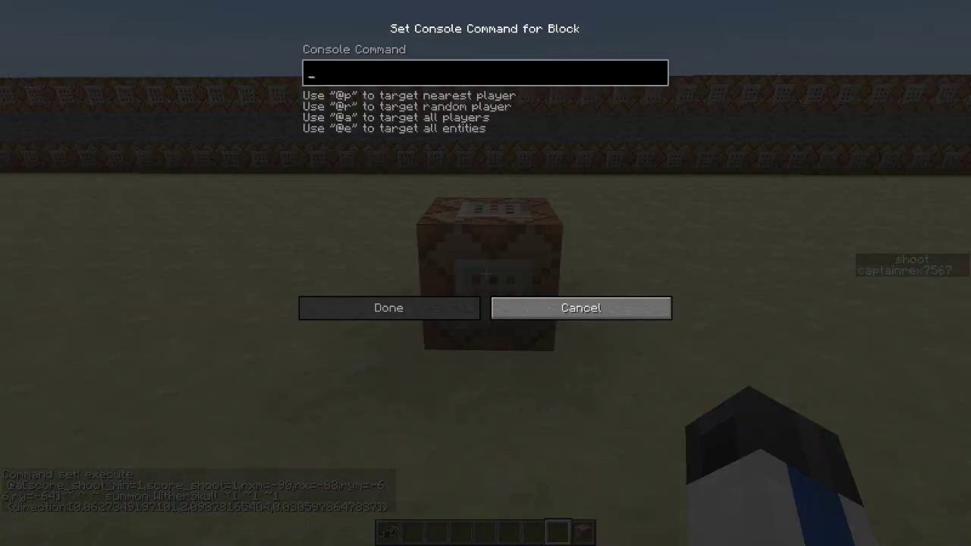
type("$")
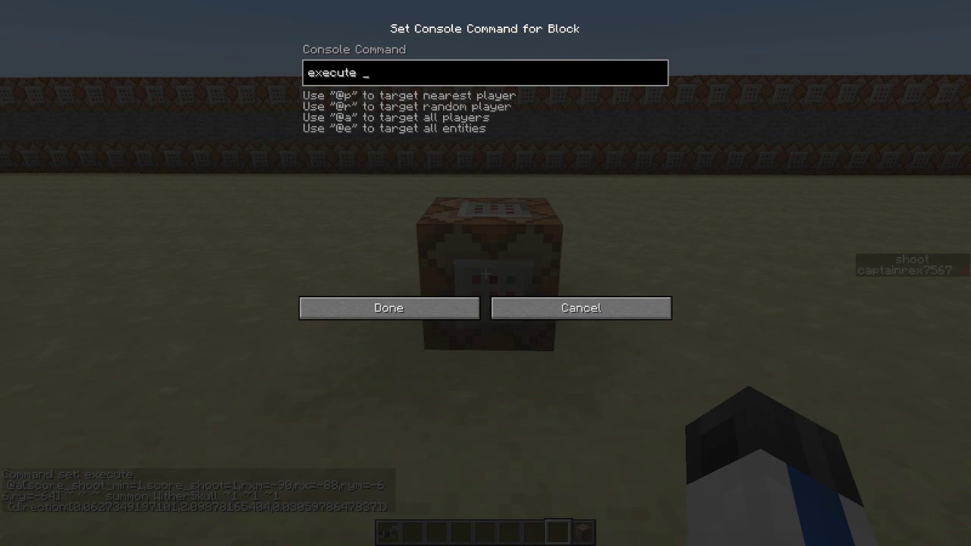
type("[]")
type("$dir")
type("~ ~ ~")
type(" {}")
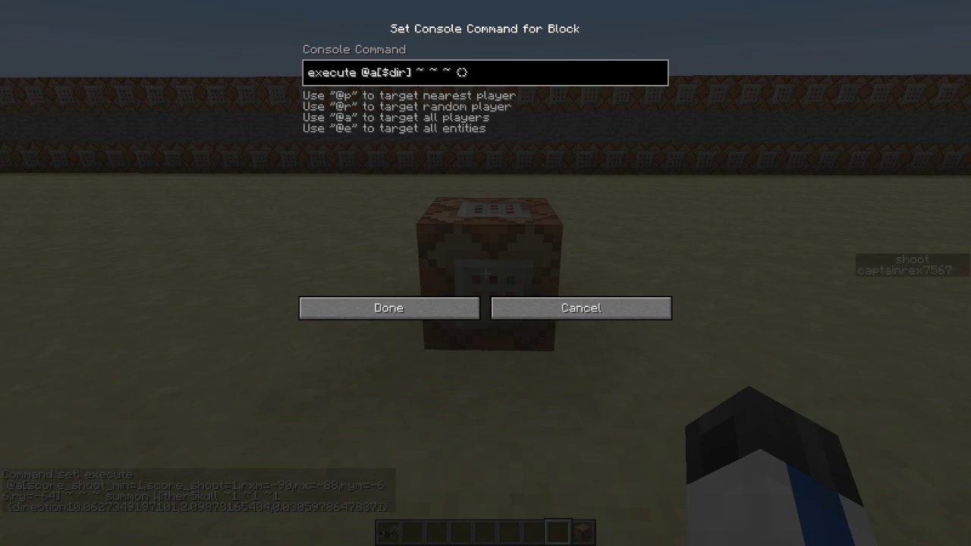
key("Right")
key("BackSpace")
key("BackSpace")
Complete the console command with "summon Creeper ~ ~1 ~ {$mot}" and save it to the block
type("summon Creeper")
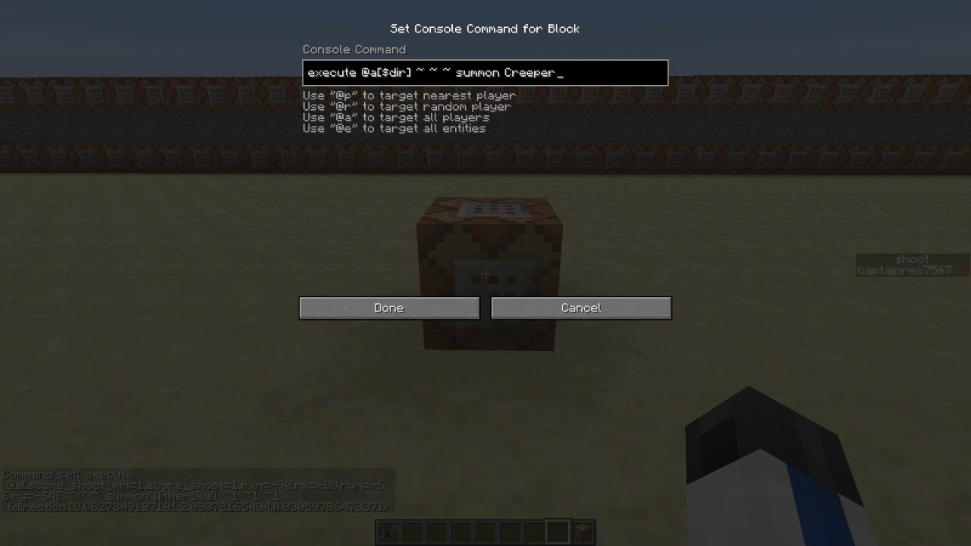
type(" ~ ~ ~")
key("Left")
key("Left")
type("1 {}$mot")
key("Return")
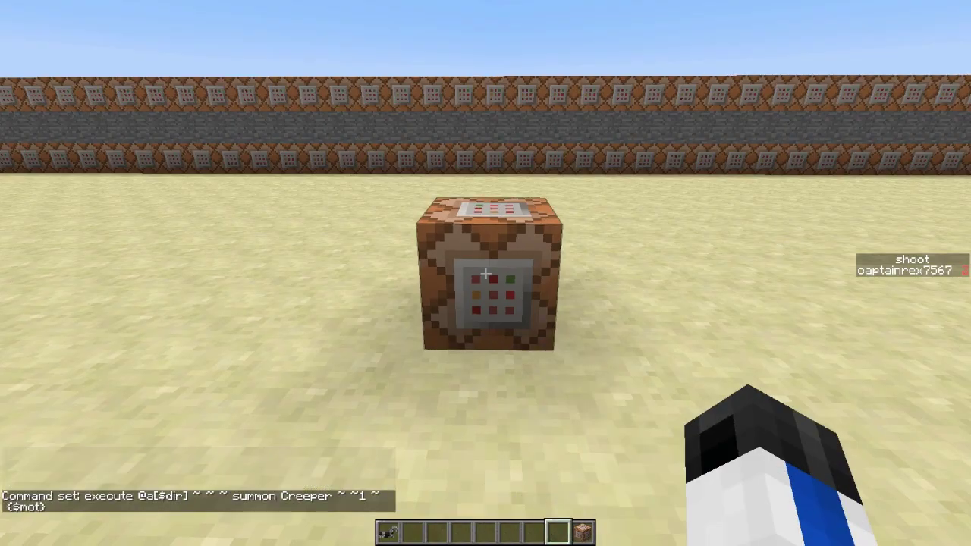
Return to the single command block in front of the grid and review its stored console command
key("d")
key("a")
key("space")
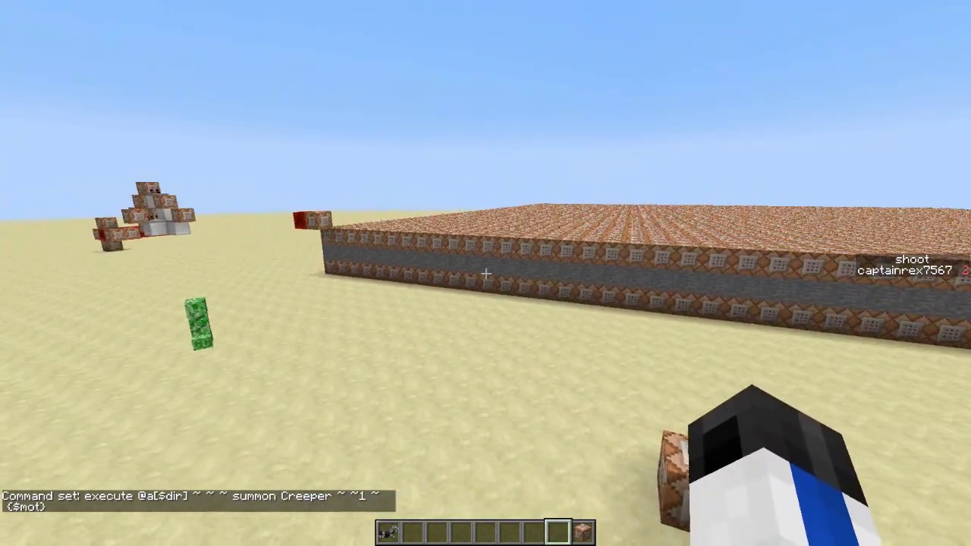
left_click(485, 273)
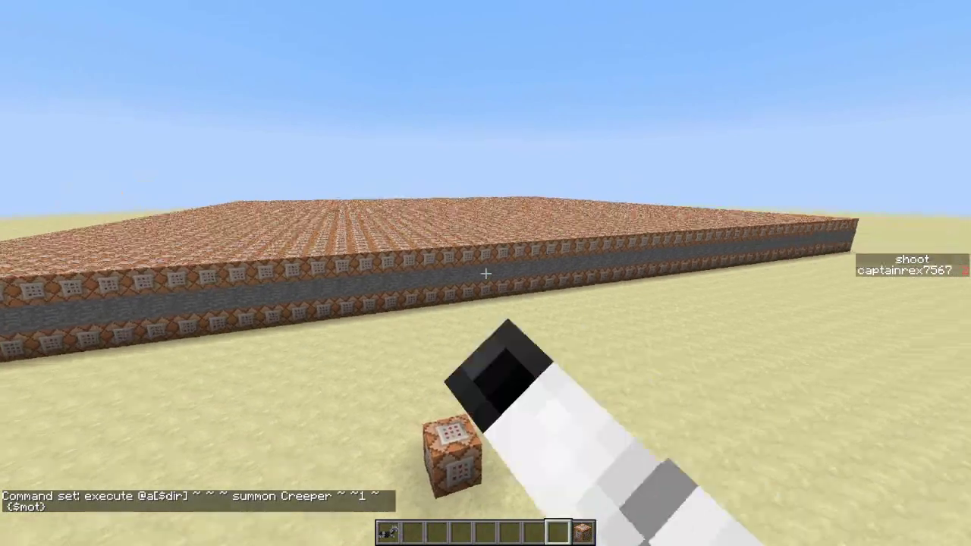
left_click(485, 273)
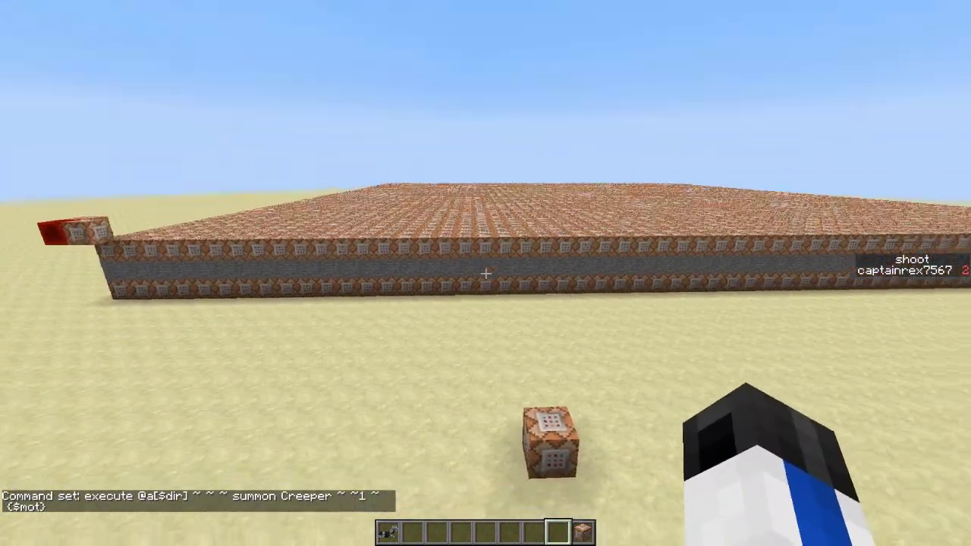
key("space")
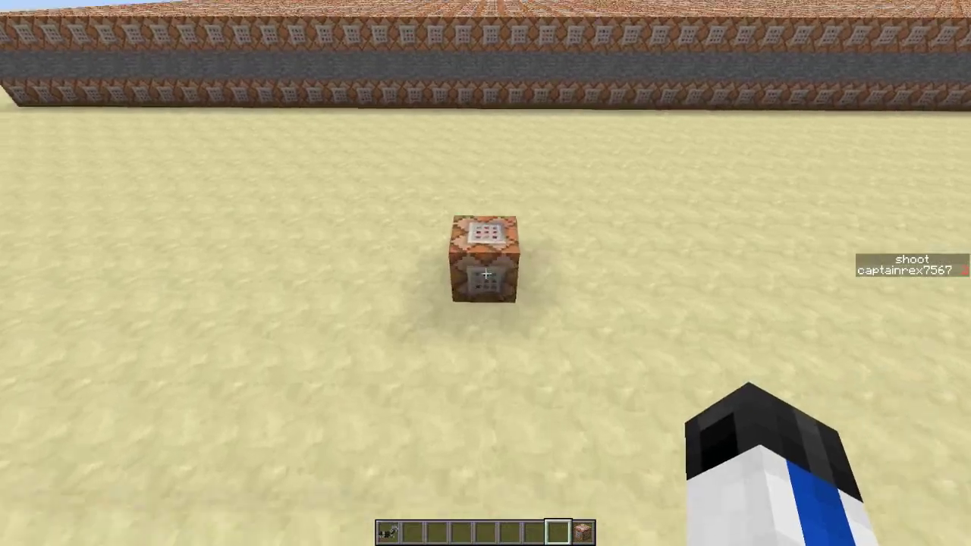
right_click(486, 273)
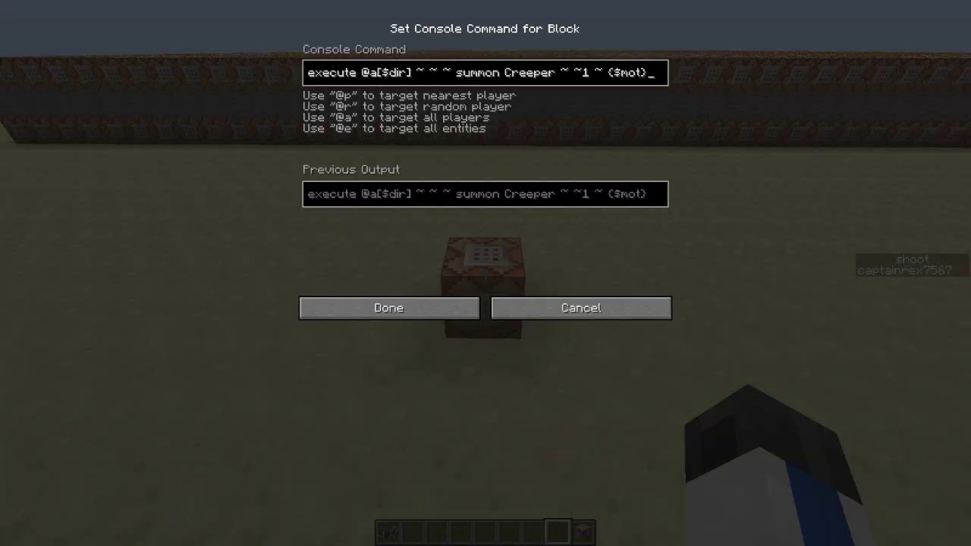
left_click(389, 308)
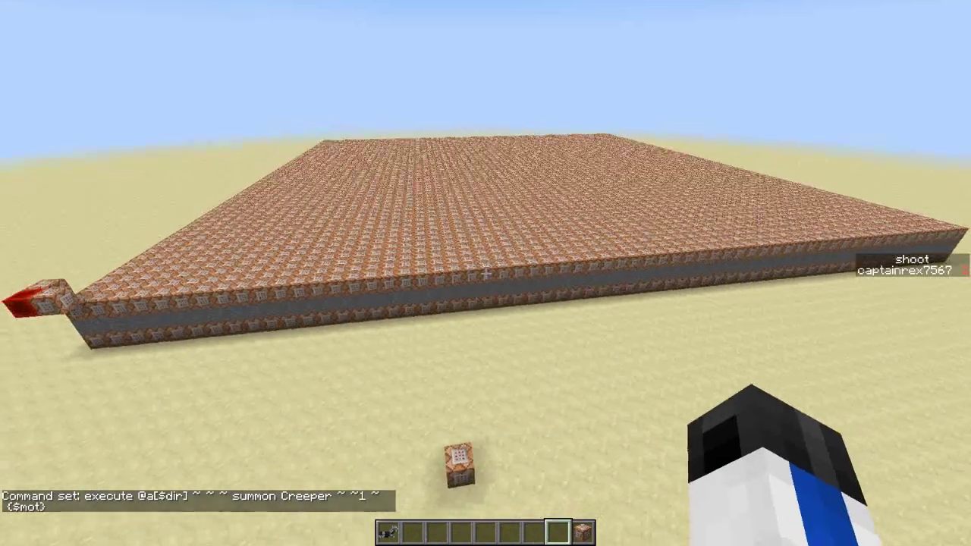
key("w")
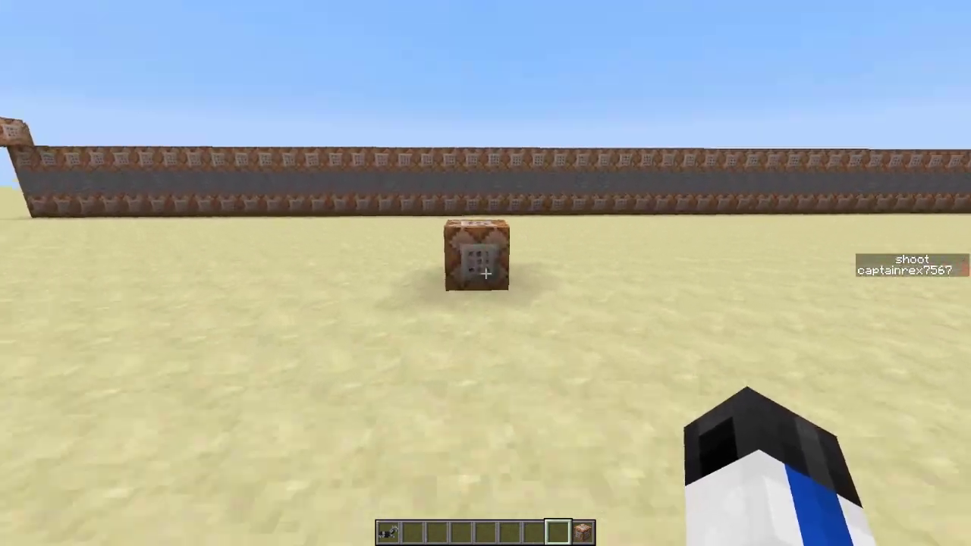
key("s")
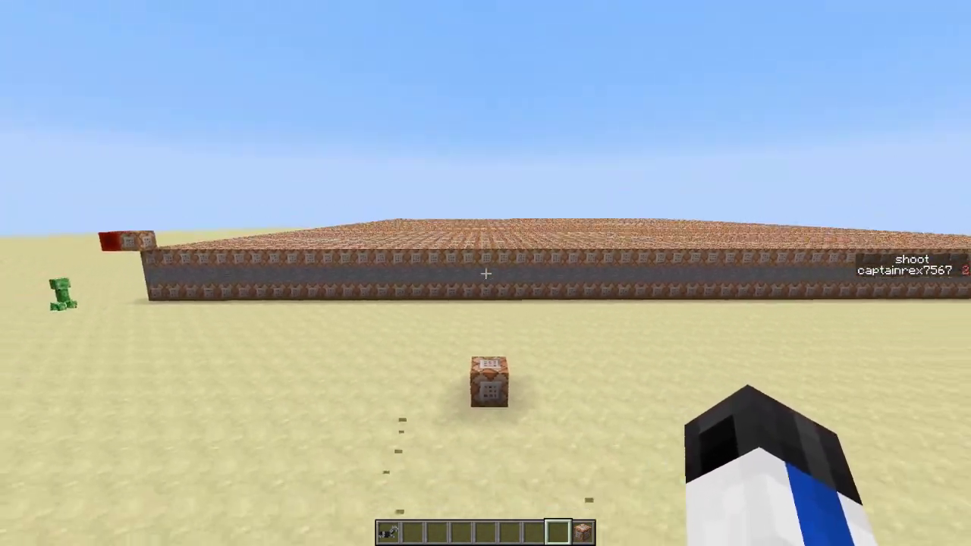
key("space")
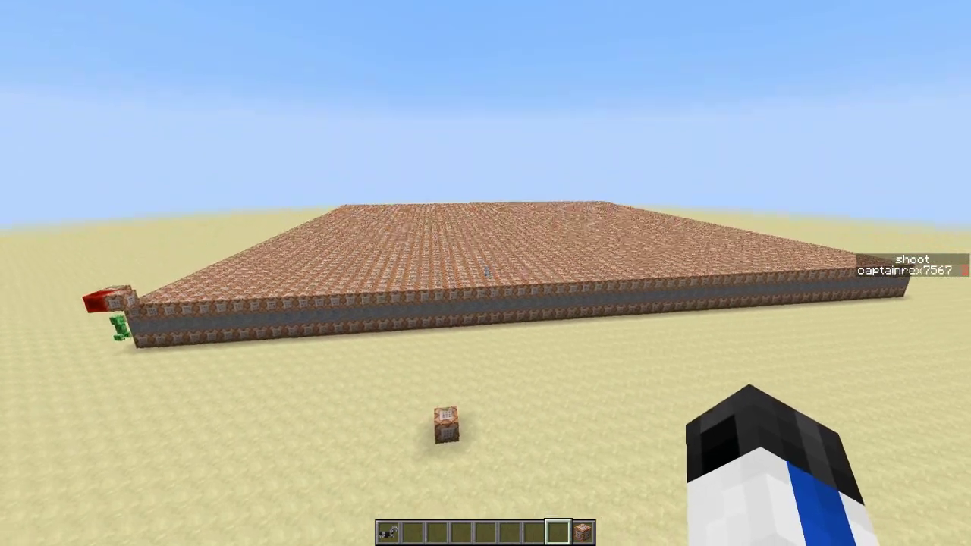
key("w")
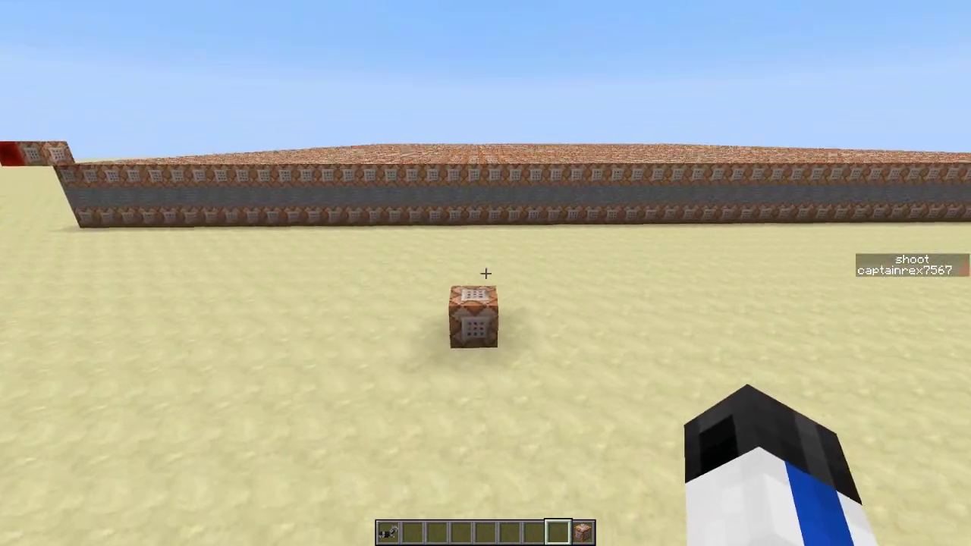
key("w")
key("space")
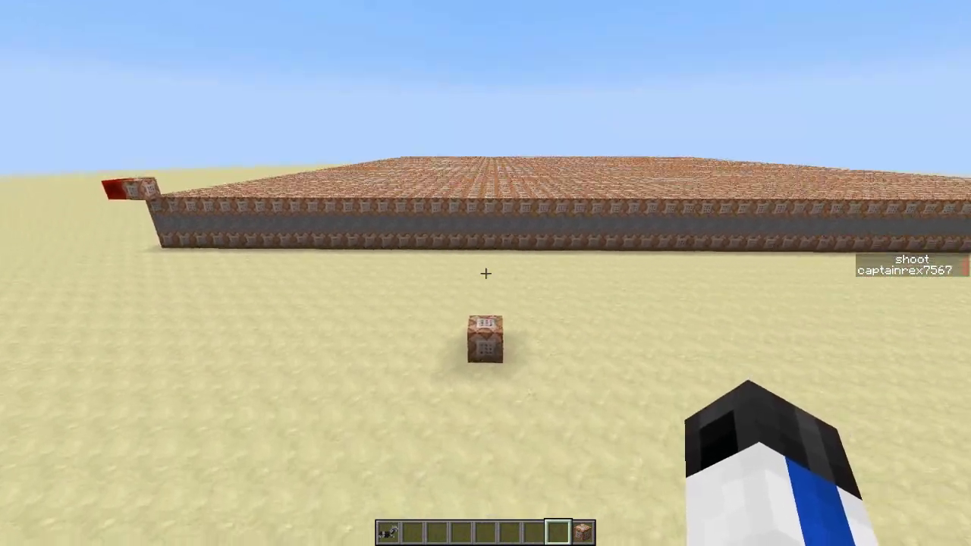
Place a second command block on the sand beside the first one, leaving a gap between them
key("9")
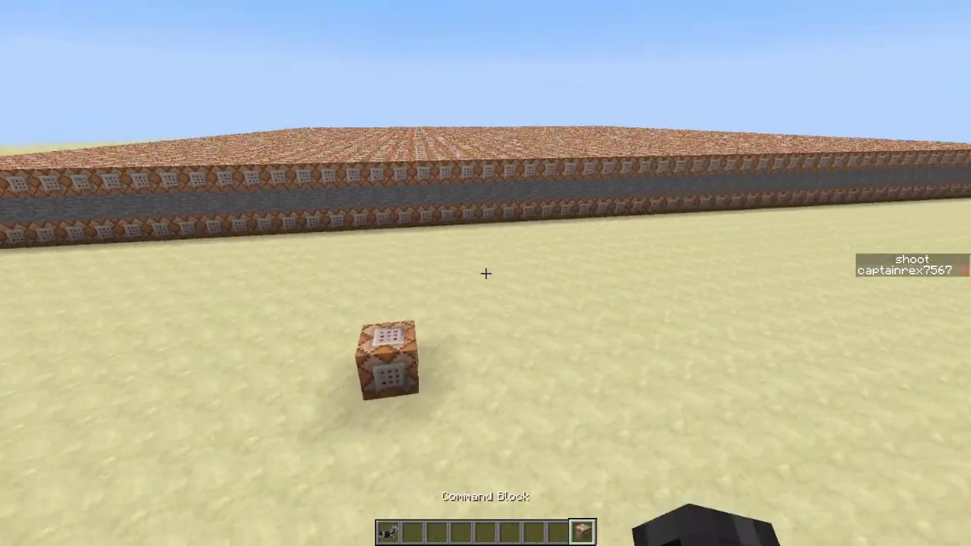
key("w")
key("shift")
scroll(485, 273, "up", 1)
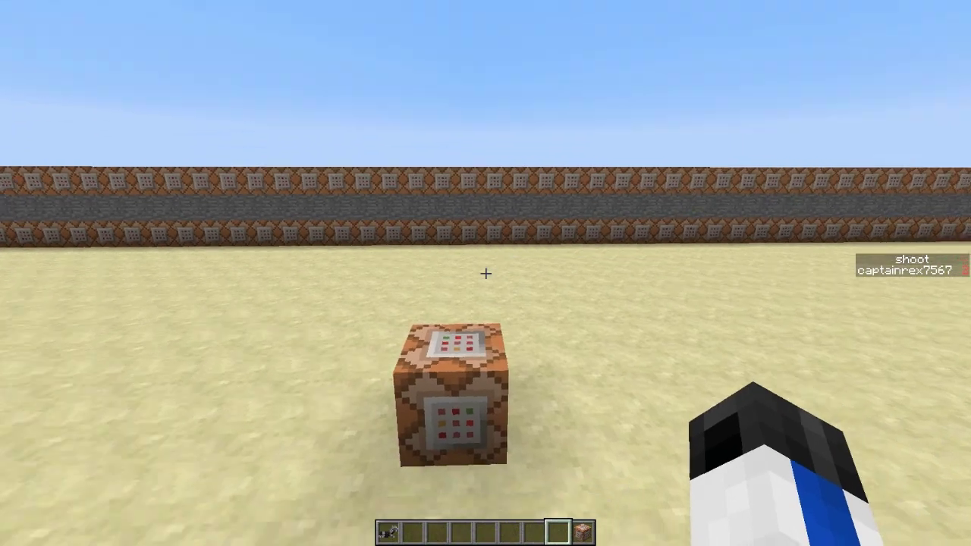
key("9")
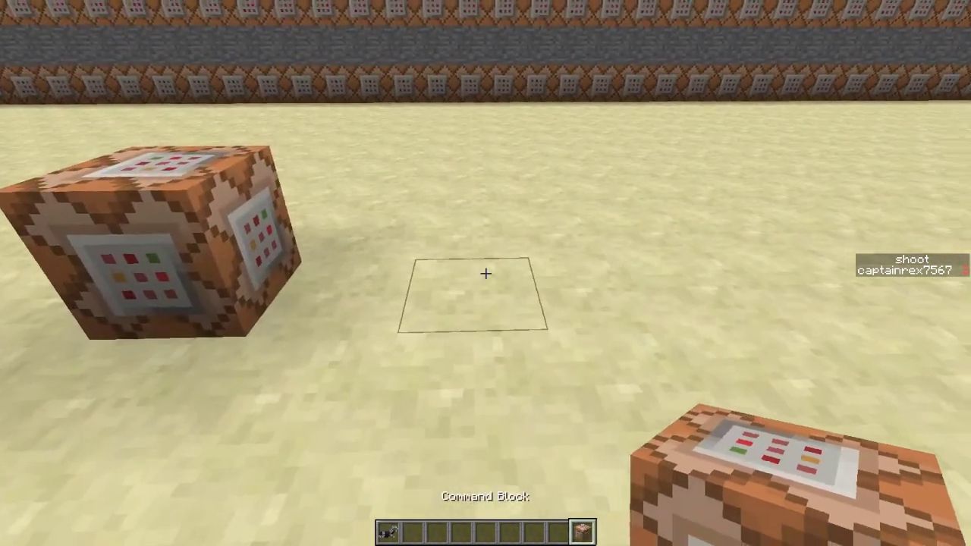
right_click(485, 273)
right_click(485, 273)
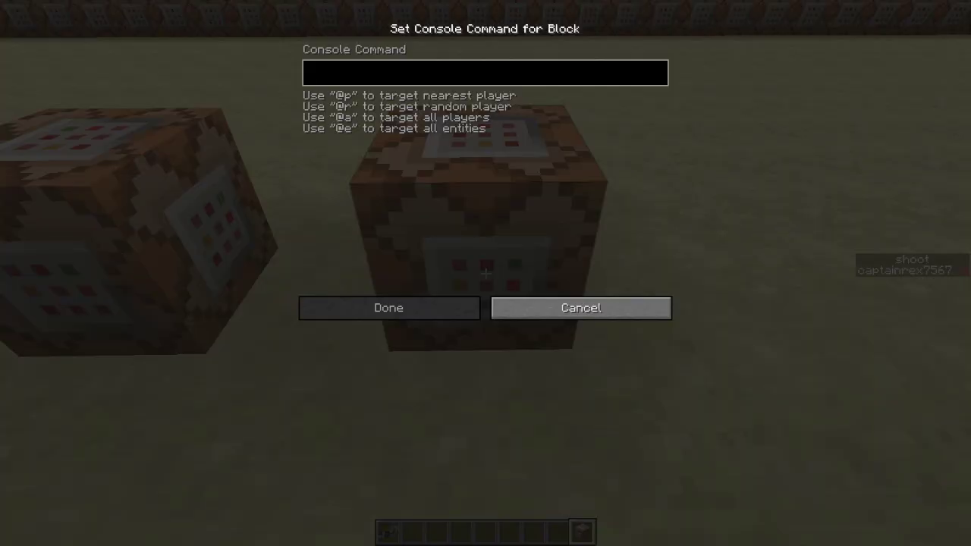
key("Escape")
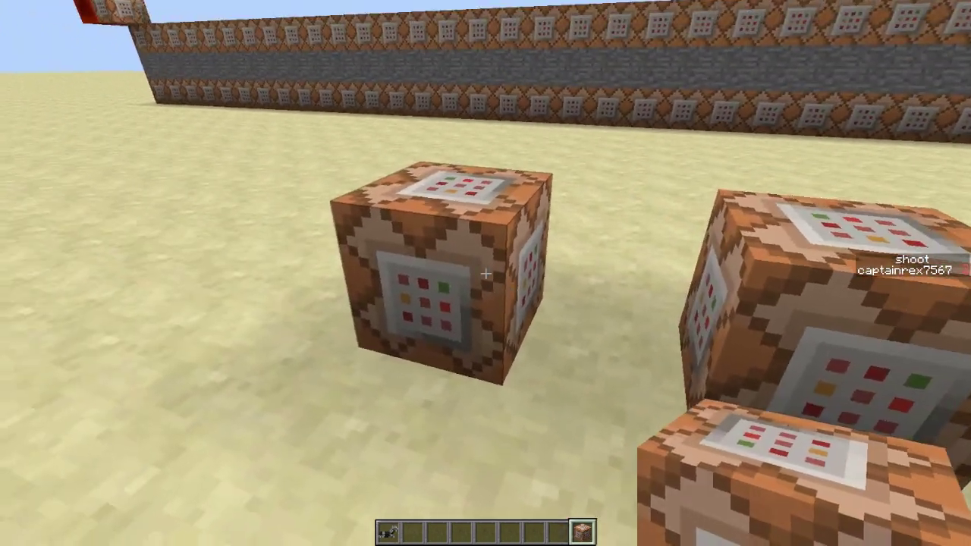
Enter "$rot $mot $dir $pos" as the second command block's console command and save it
key("8")
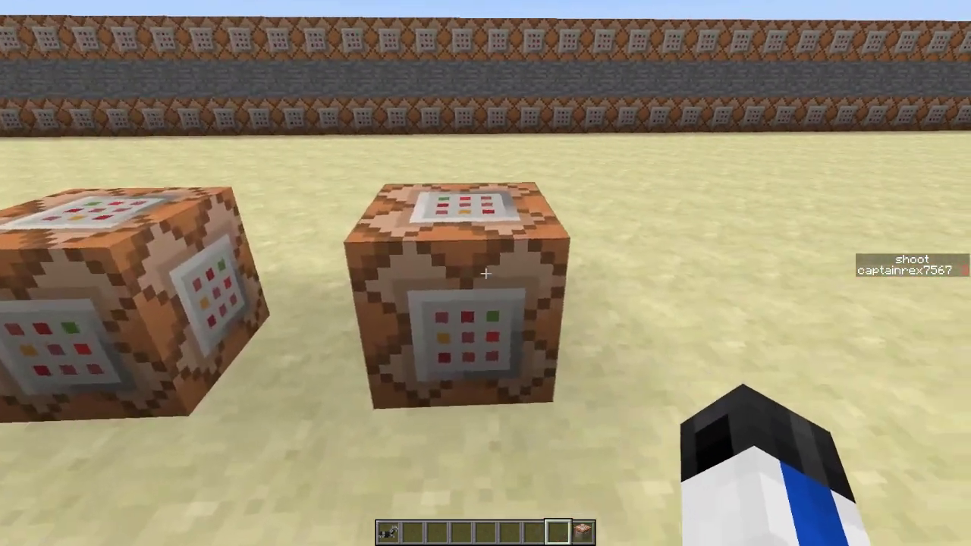
right_click(486, 273)
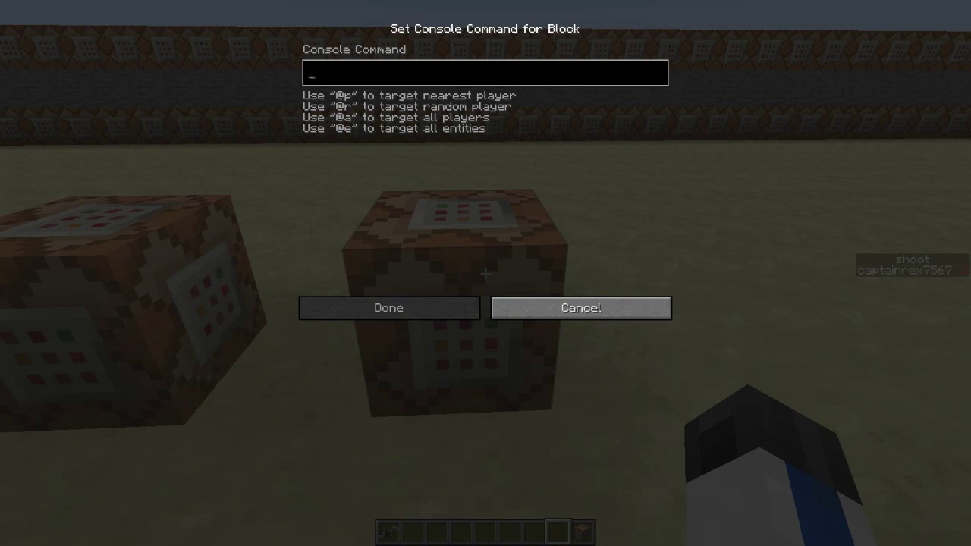
type("$rot")
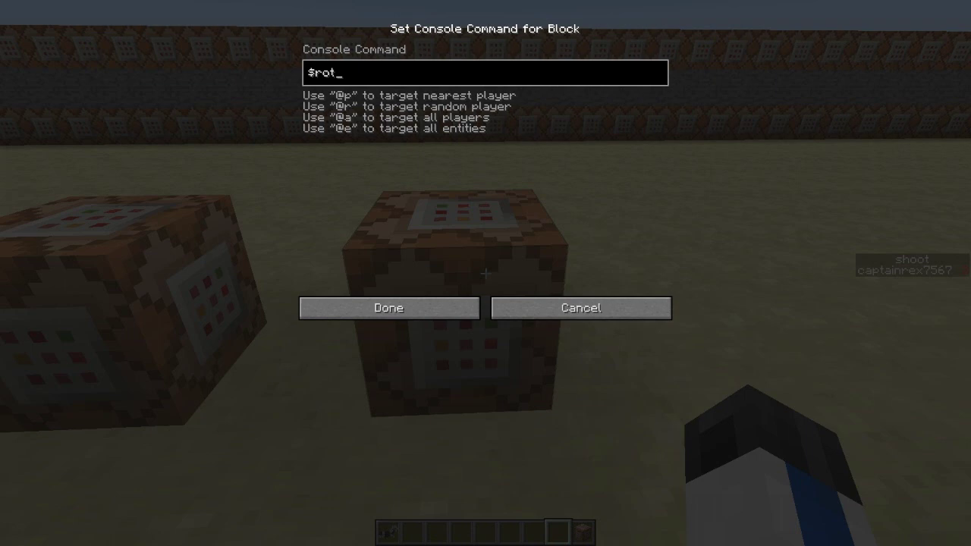
type(" $mot $dir")
left_click(370, 73)
key("BackSpace")
key("BackSpace")
key("BackSpace")
key("BackSpace")
type("$dir")
type("$pos")
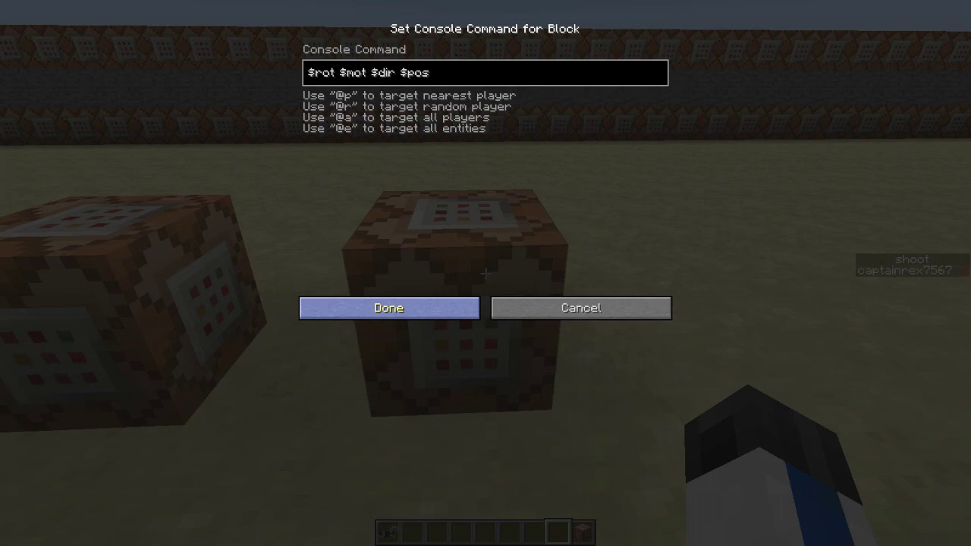
left_click(389, 308)
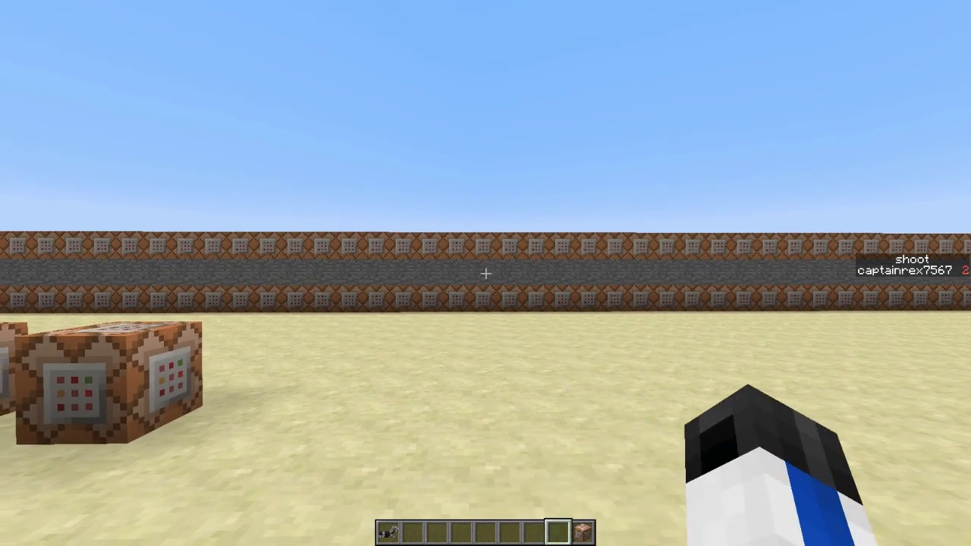
Place more command blocks on open sand, first spaced apart and then filling the gap between them
key("s")
key("w")
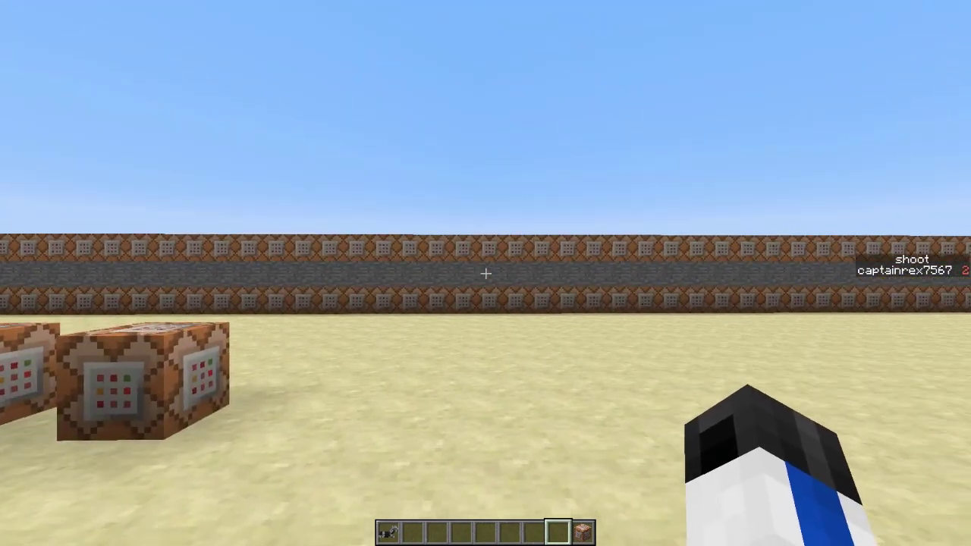
left_click(485, 273)
key("space")
key("space")
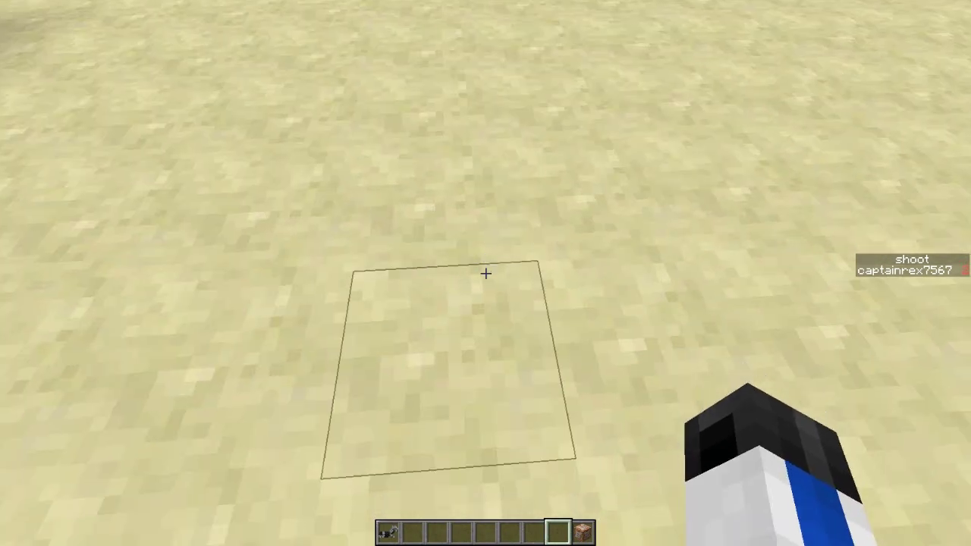
scroll(485, 273, "down", 1)
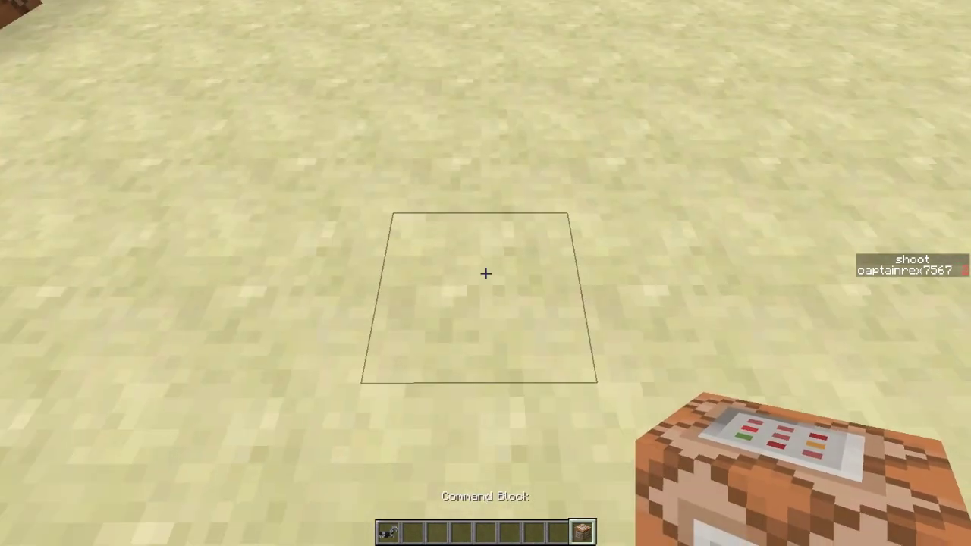
right_click(485, 273)
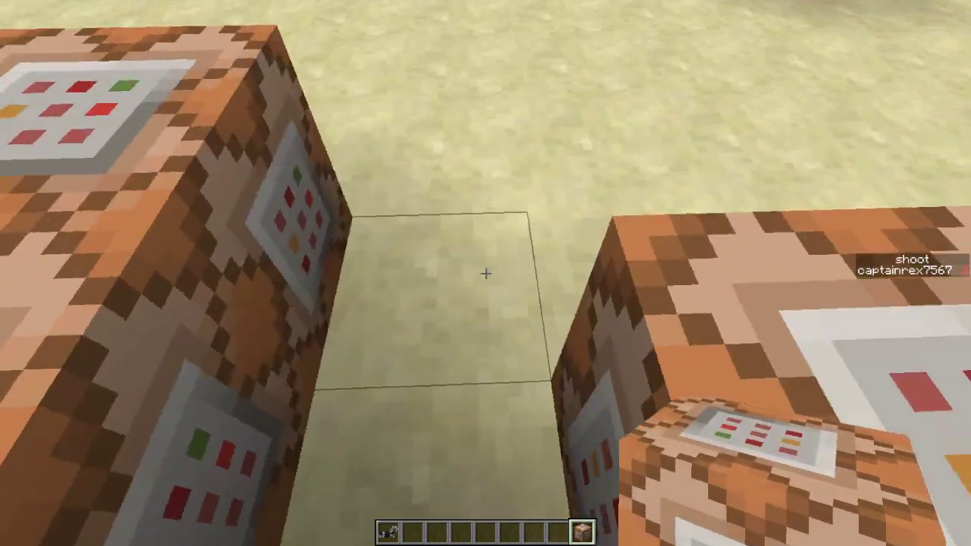
right_click(485, 273)
right_click(486, 273)
Break the command blocks that fill the gap, using an empty hand
scroll(485, 273, "up", 1)
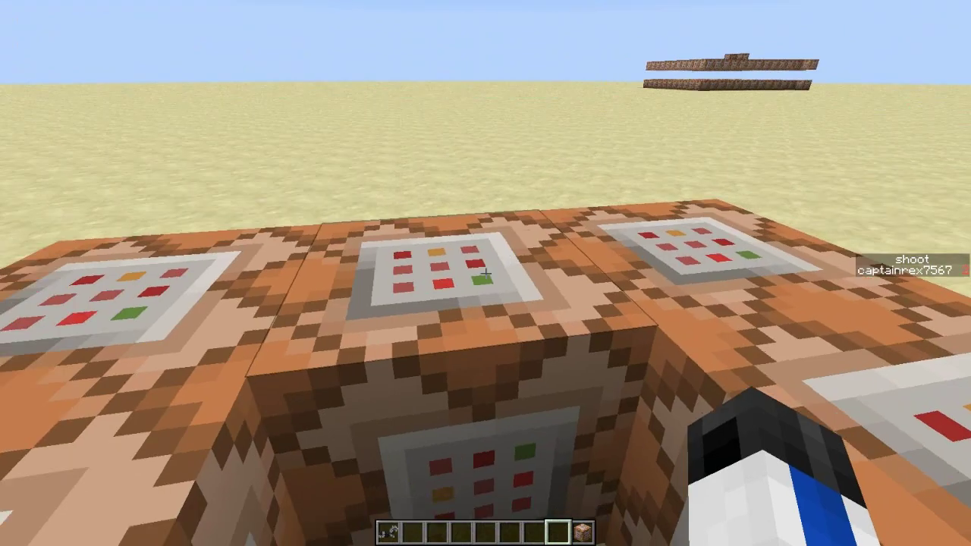
left_click(485, 273)
left_click(486, 273)
left_click(486, 273)
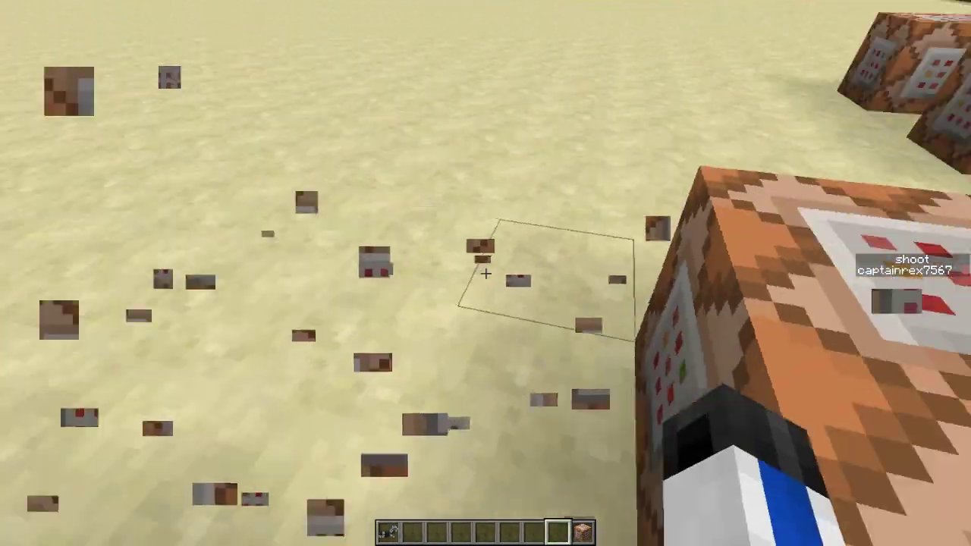
Repeatedly place command blocks on the sand between the remaining ones and break them again
scroll(486, 273, "down", 1)
right_click(485, 273)
right_click(486, 273)
left_click(485, 273)
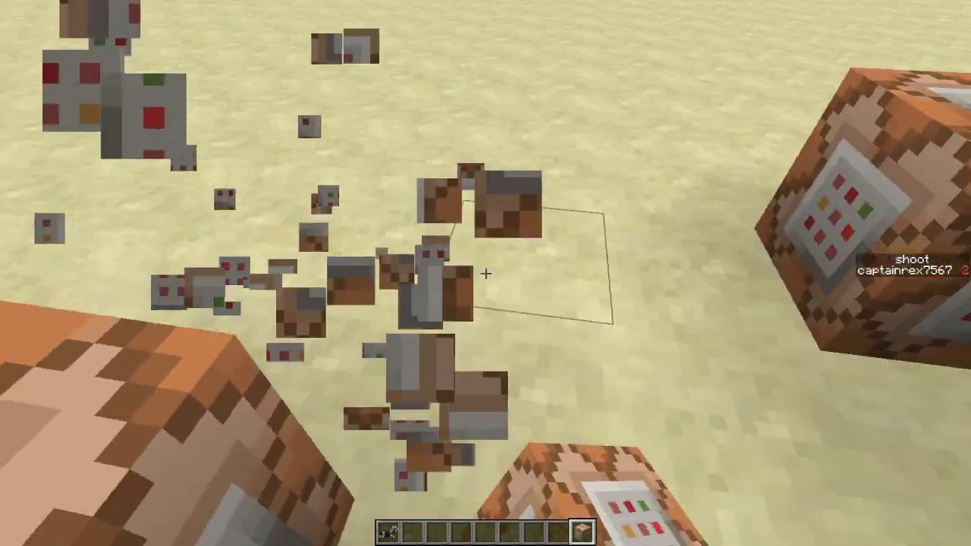
right_click(486, 274)
right_click(485, 273)
left_click(485, 273)
left_click(486, 273)
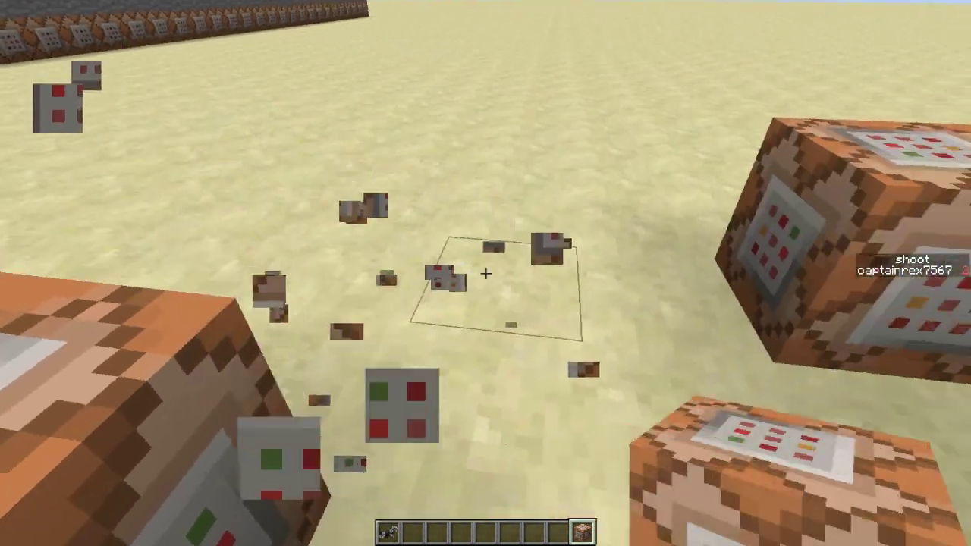
Place further command blocks in the gap on the sand and remove each one again
right_click(486, 273)
left_click(485, 273)
right_click(485, 273)
left_click(486, 273)
right_click(485, 273)
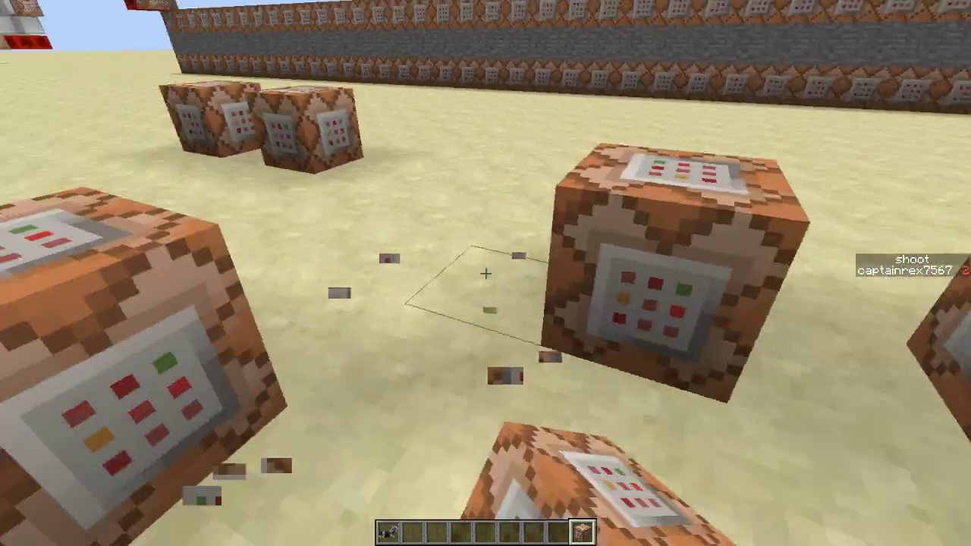
Break the leftover spaced-out command blocks with an empty hand, keeping the pair of template command blocks
scroll(485, 273, "up", 1)
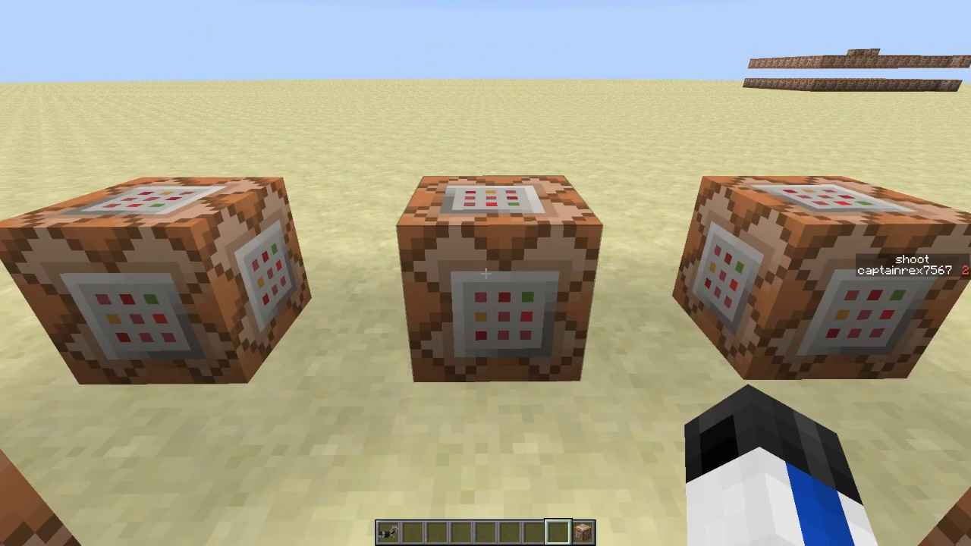
left_click(486, 273)
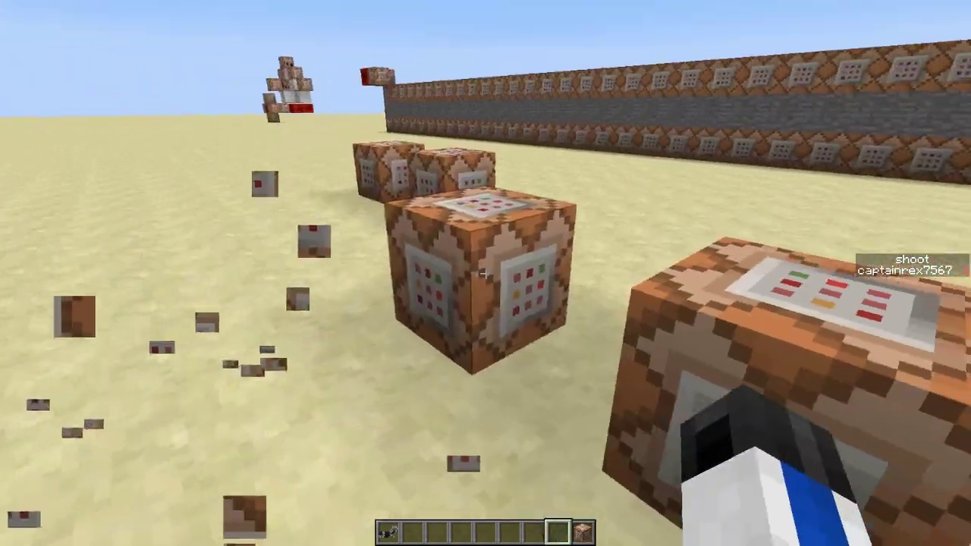
left_click(486, 274)
left_click(485, 273)
Replace the console command of the template block holding "$rot $mot $dir $pos" with "execute @a[$rot] ~ ~ ~"
right_click(486, 273)
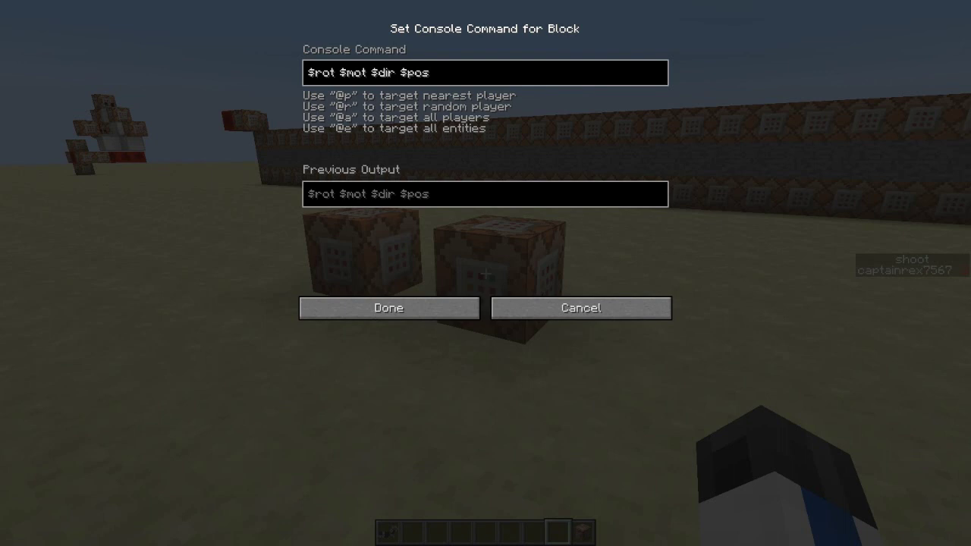
key("BackSpace")
key("BackSpace")
key("BackSpace")
key("BackSpace")
key("BackSpace")
key("BackSpace")
key("BackSpace")
key("BackSpace")
key("BackSpace")
key("BackSpace")
key("BackSpace")
key("BackSpace")
key("BackSpace")
key("BackSpace")
key("BackSpace")
key("BackSpace")
key("BackSpace")
key("BackSpace")
key("BackSpace")
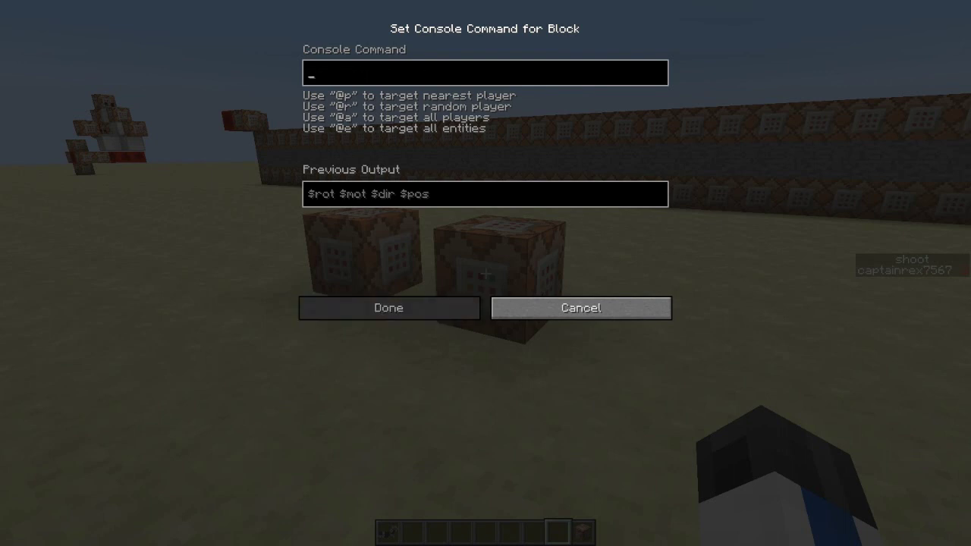
type("execu")
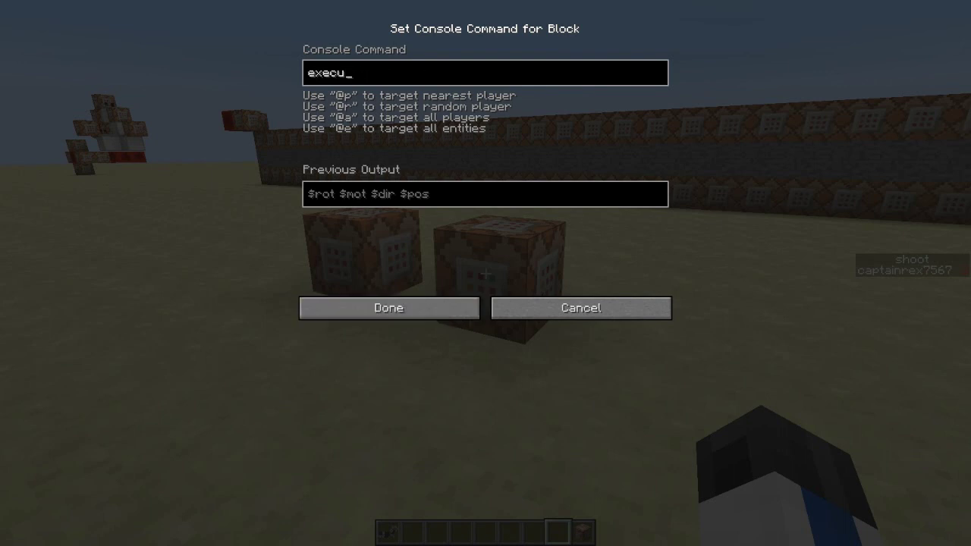
type("te @a[]")
type("$rot")
key("Right")
type("~ ~ ~")
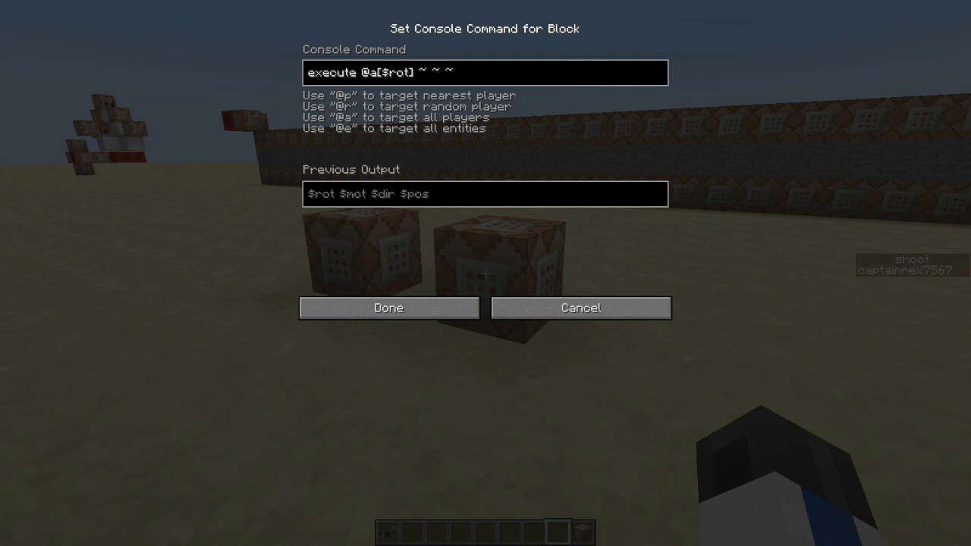
Append "summon Creeper $pos {$mot}" to the execute command and save the command block
type(" summon Creeper")
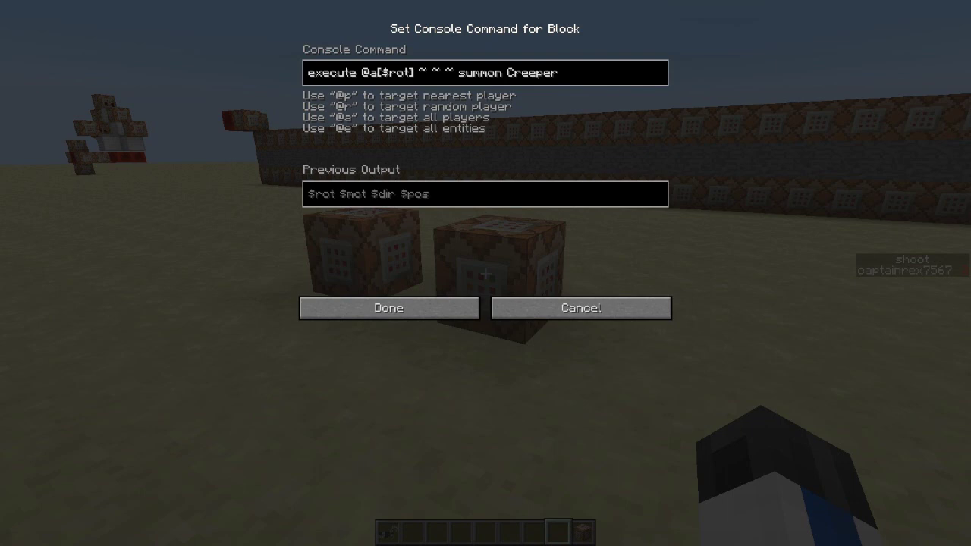
type(" $pos {}")
key("Left")
key("Left")
key("Left")
key("Left")
type("$mot")
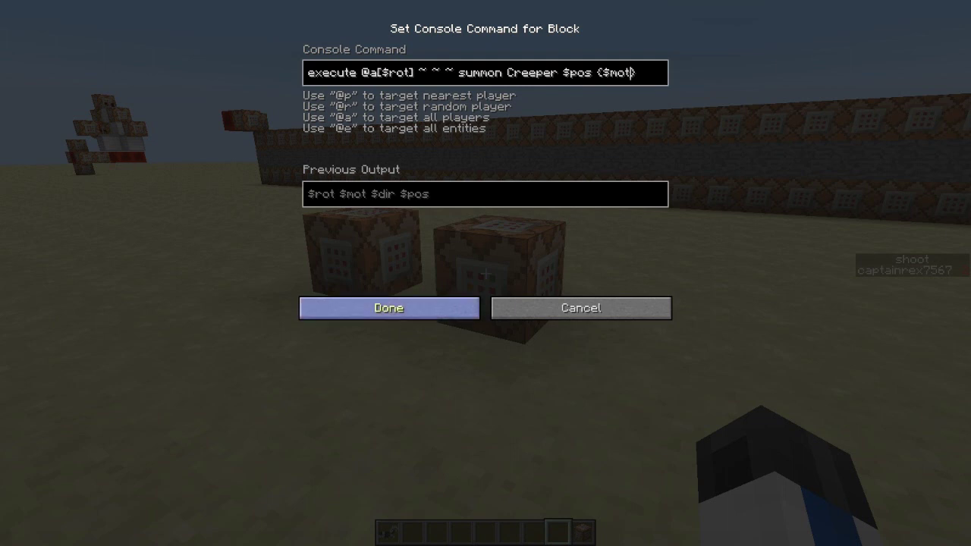
left_click(389, 308)
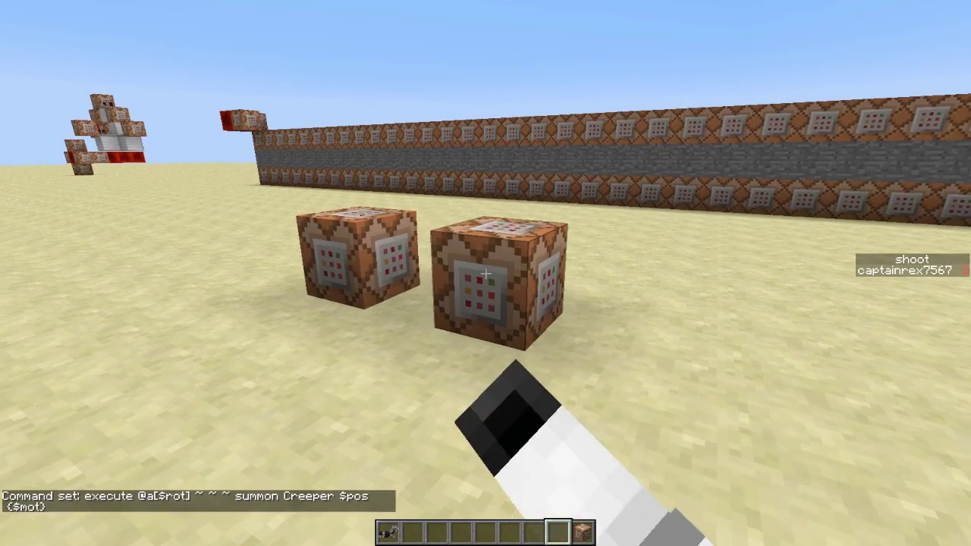
key("s")
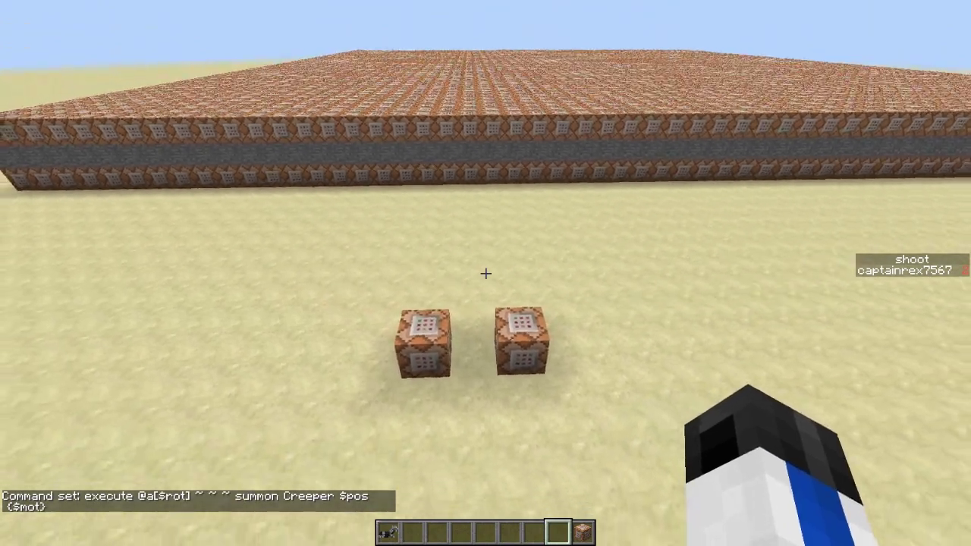